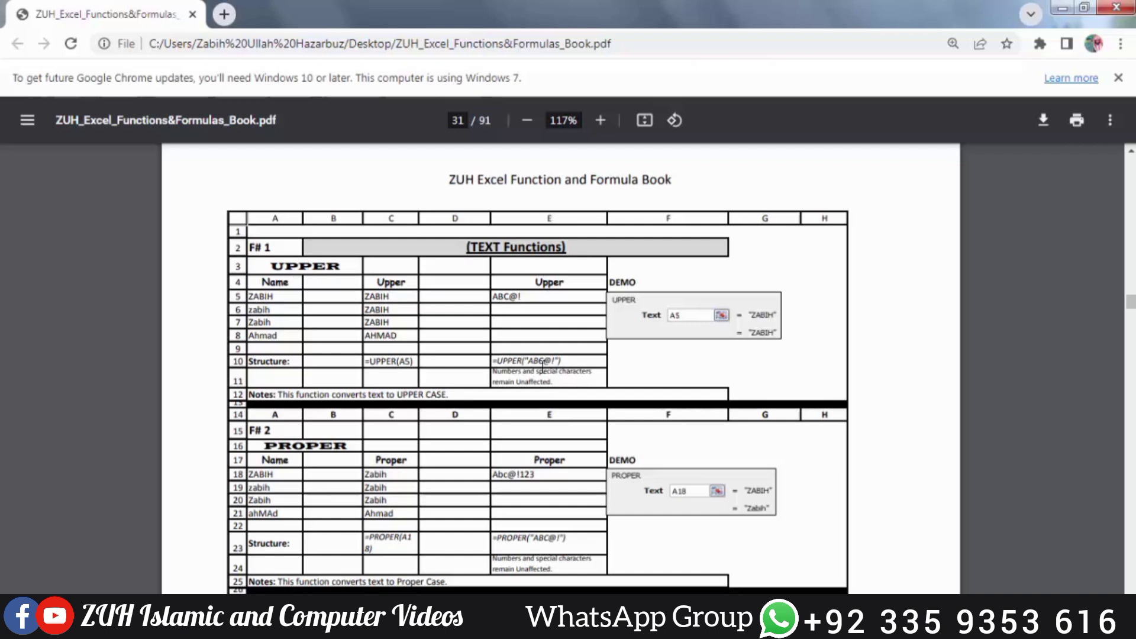
Dismiss the Windows colour-scheme prompt, keeping the current scheme and not showing it again
scroll(542, 365, "down", 3)
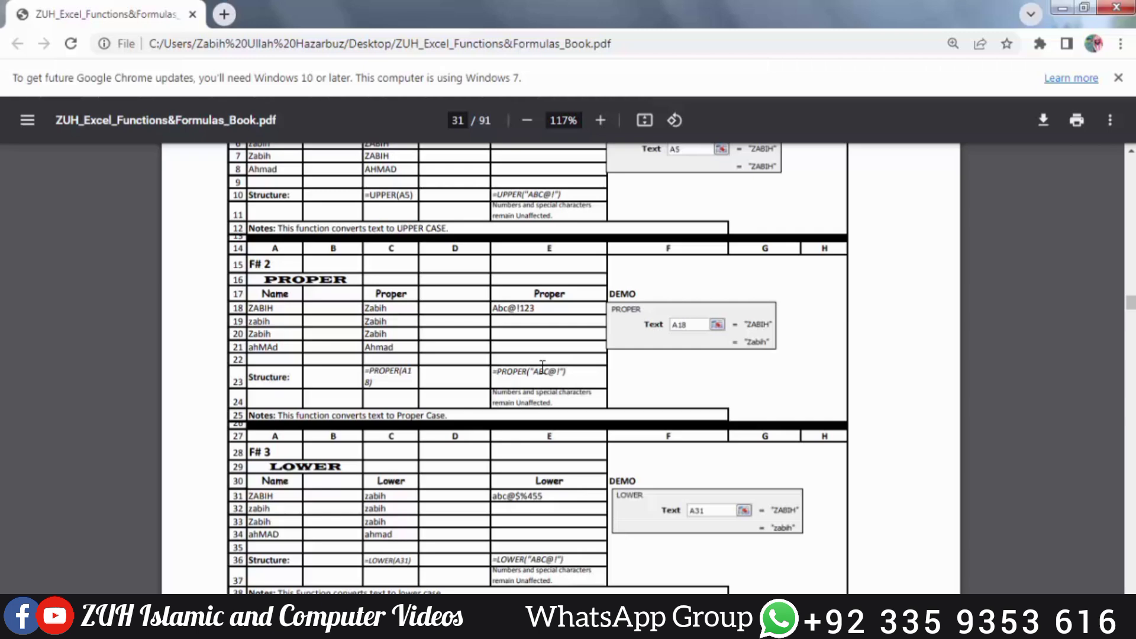
scroll(542, 366, "down", 4)
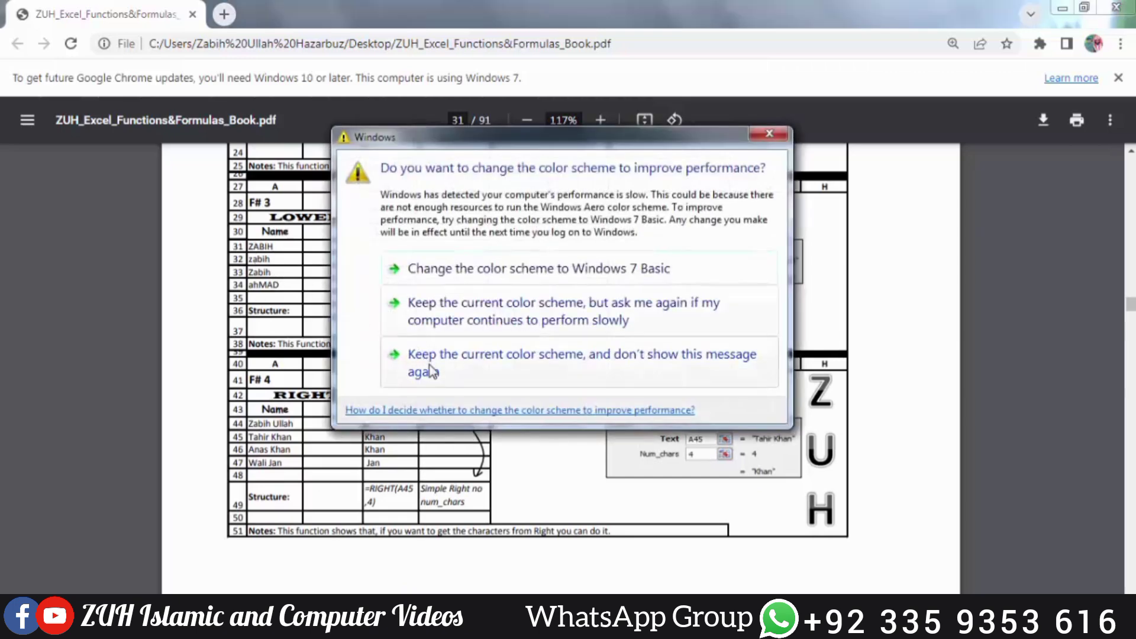
left_click(430, 364)
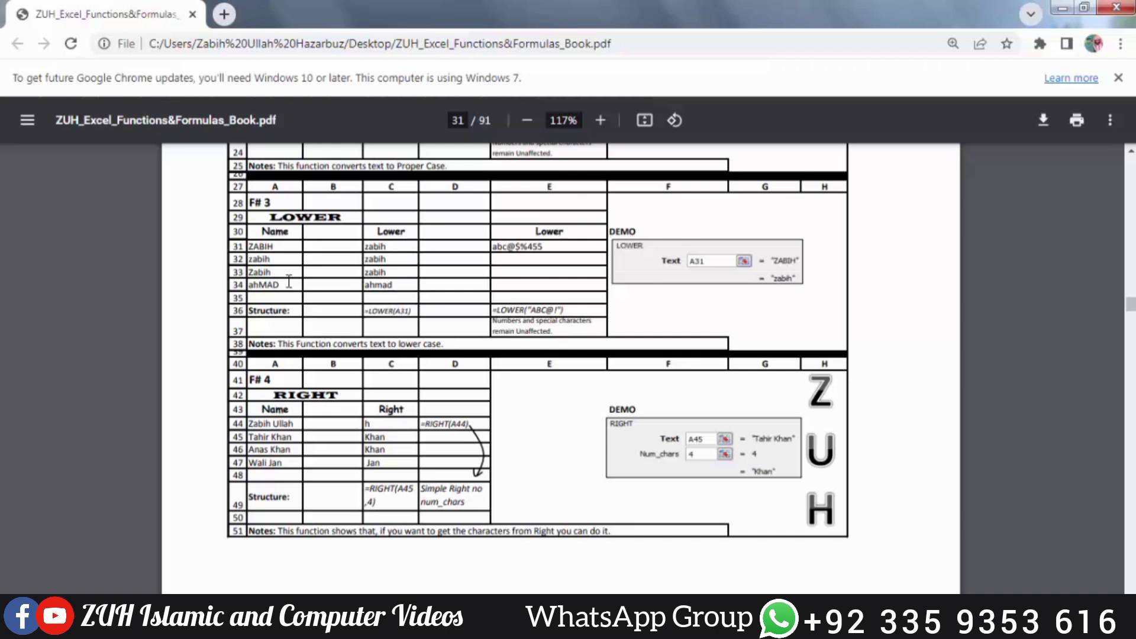
Scroll the PDF through the LOWER, RIGHT, LEFT, MID, CODE and CHAR tables to page 27's footer
scroll(289, 281, "down", 1)
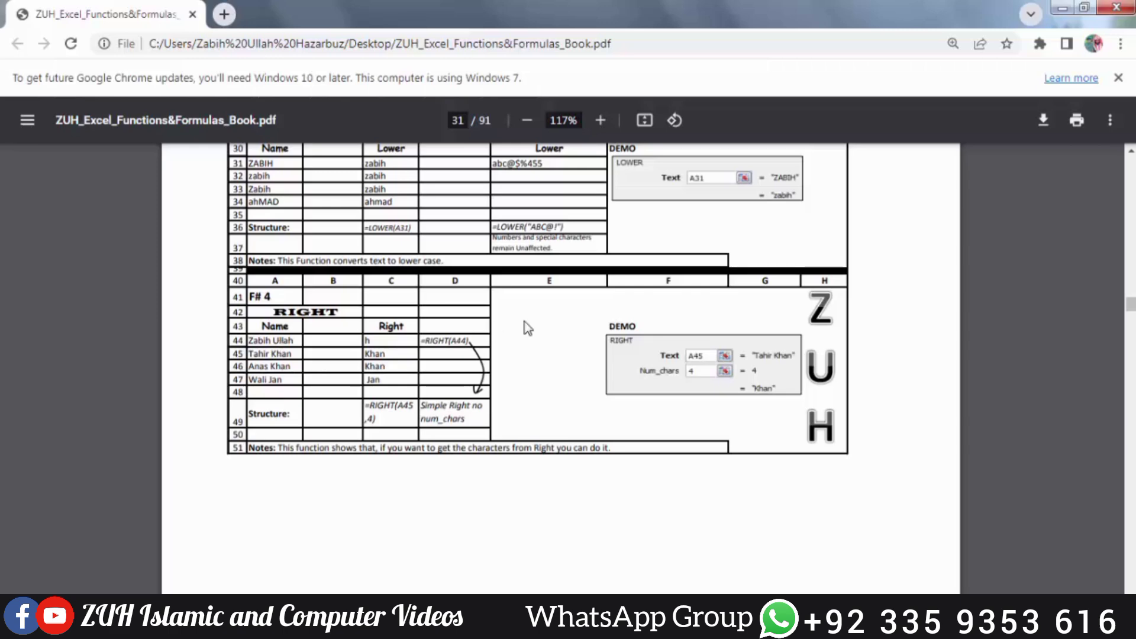
scroll(525, 321, "down", 8)
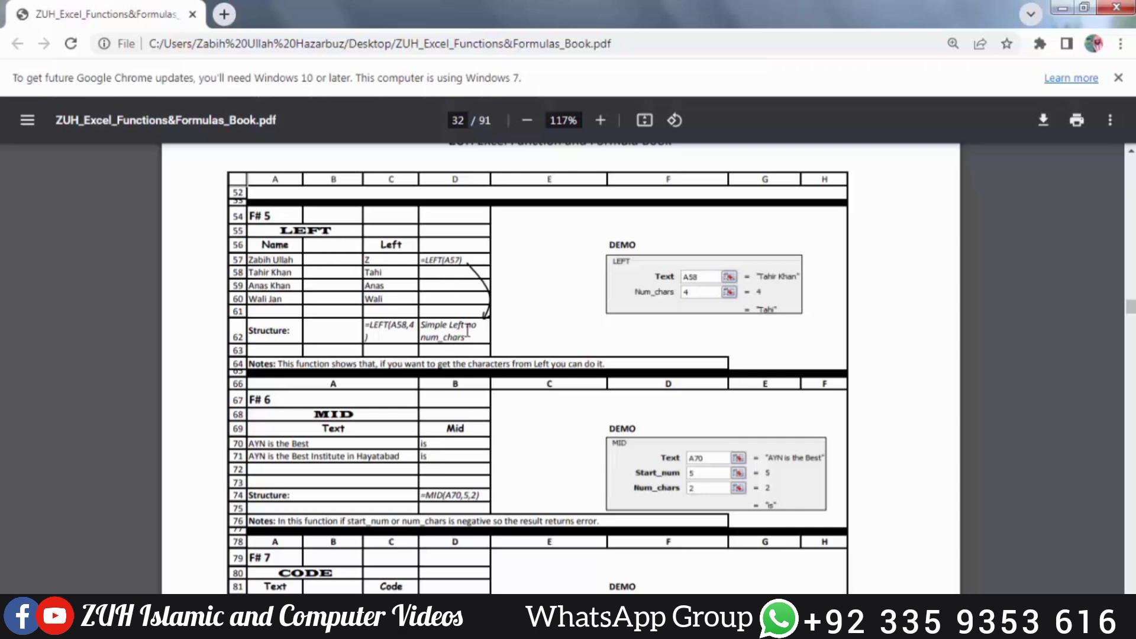
scroll(466, 331, "down", 3)
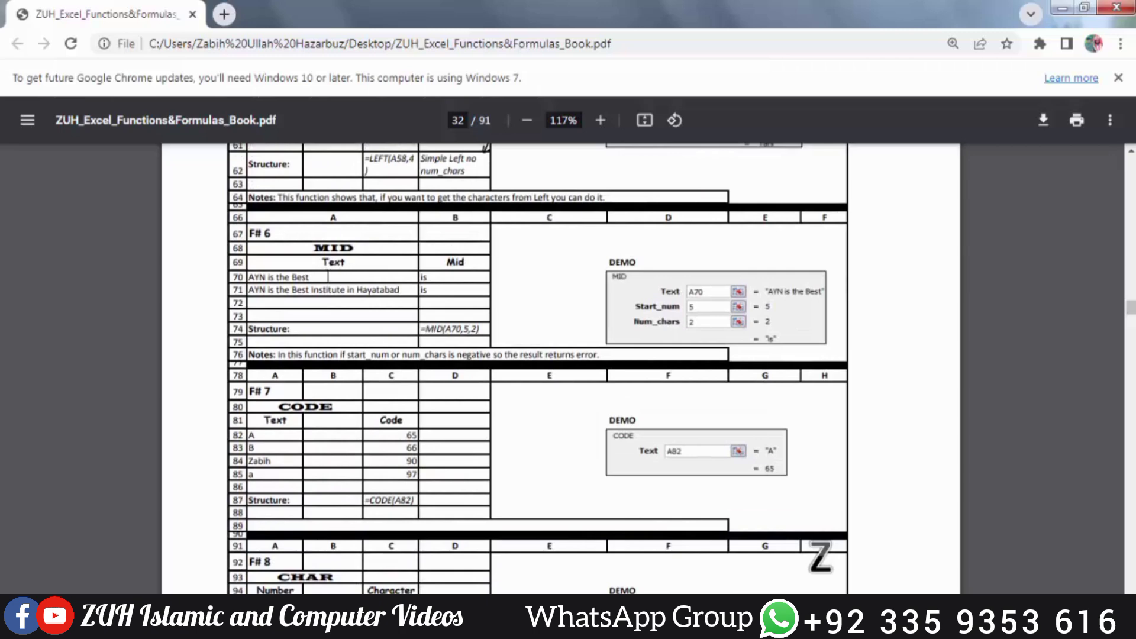
scroll(328, 277, "down", 4)
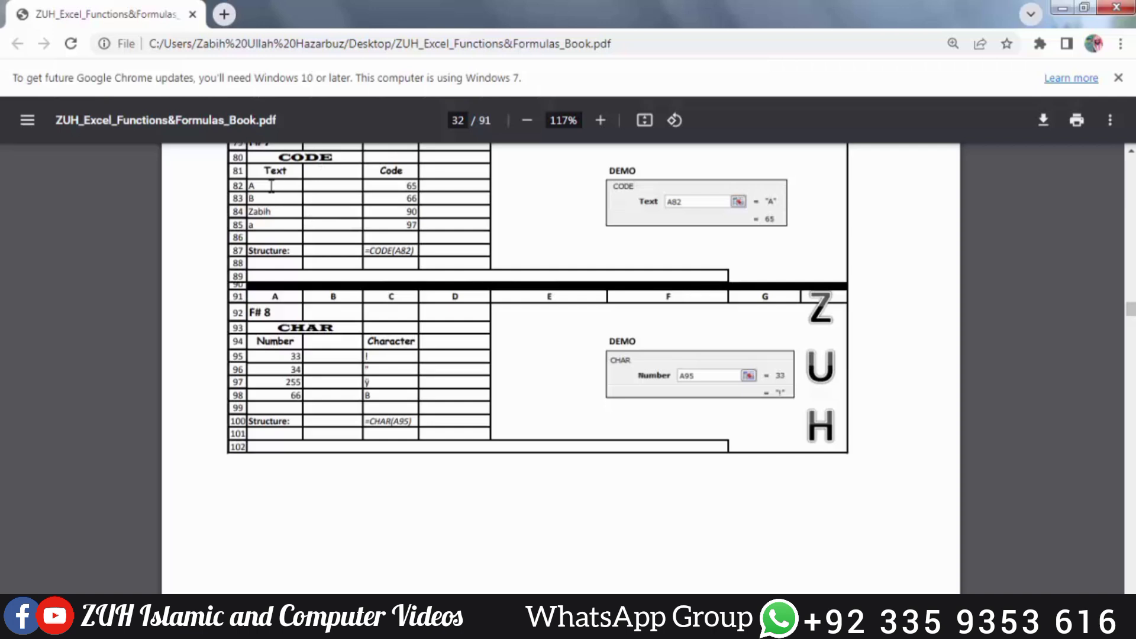
scroll(271, 186, "down", 3)
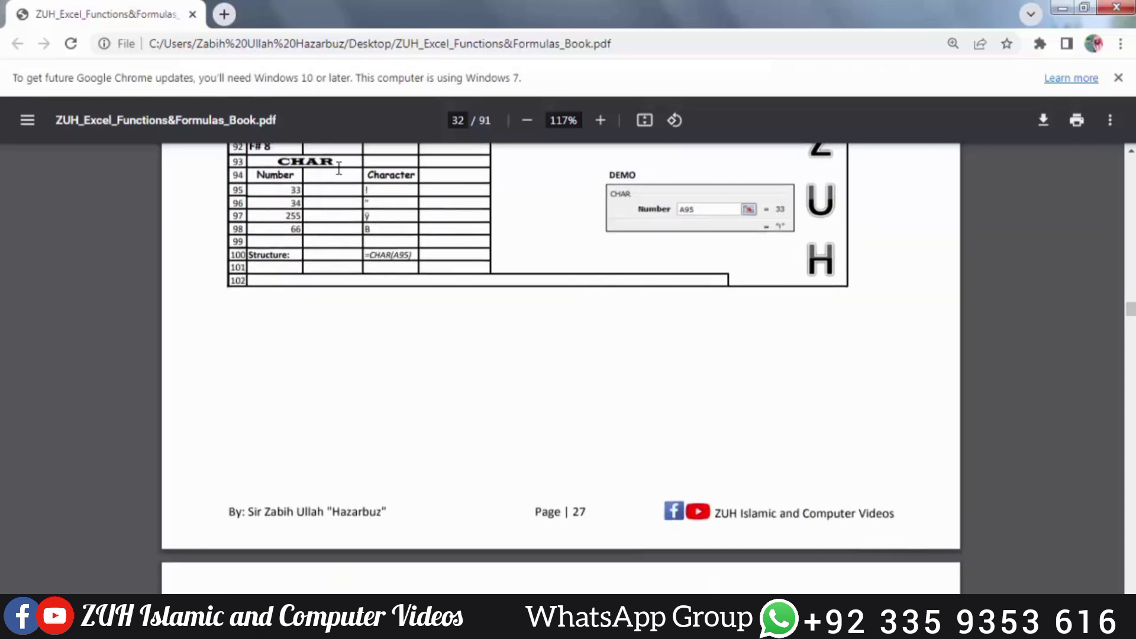
scroll(296, 208, "down", 7)
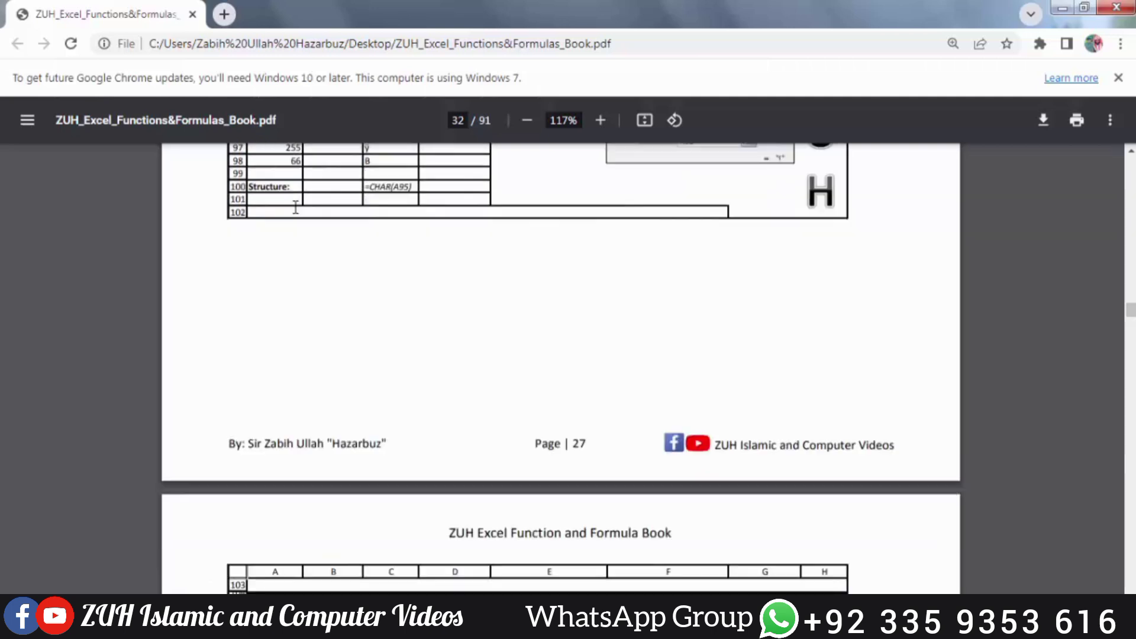
scroll(295, 207, "down", 2)
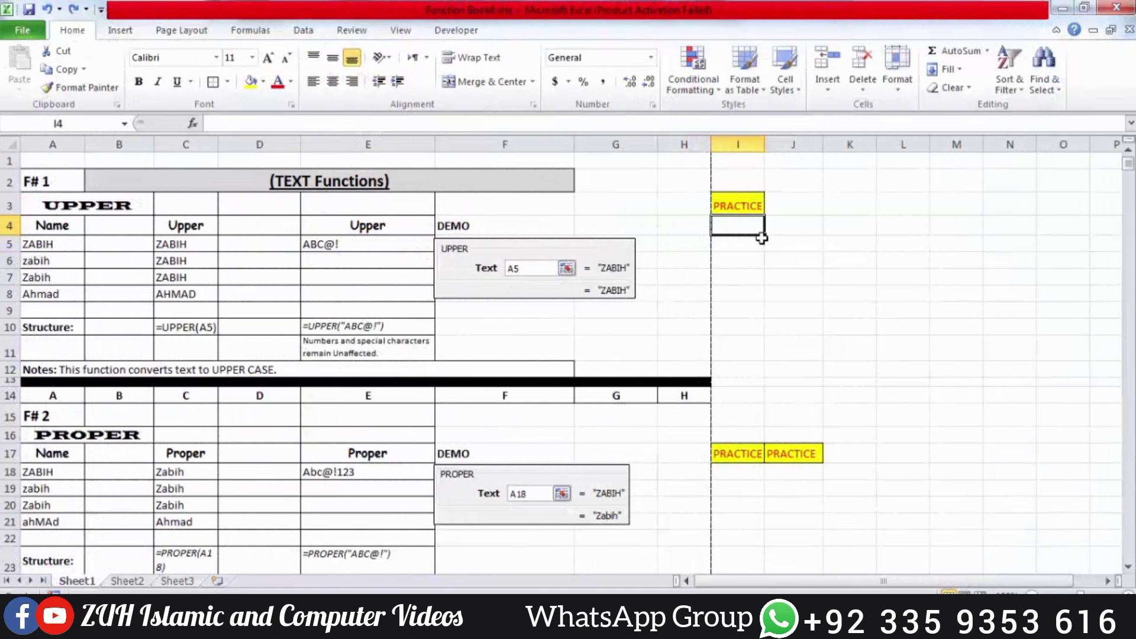
Start an =UPPER( formula in I4, then cancel it so the cell stays empty
type("=up")
key("Tab")
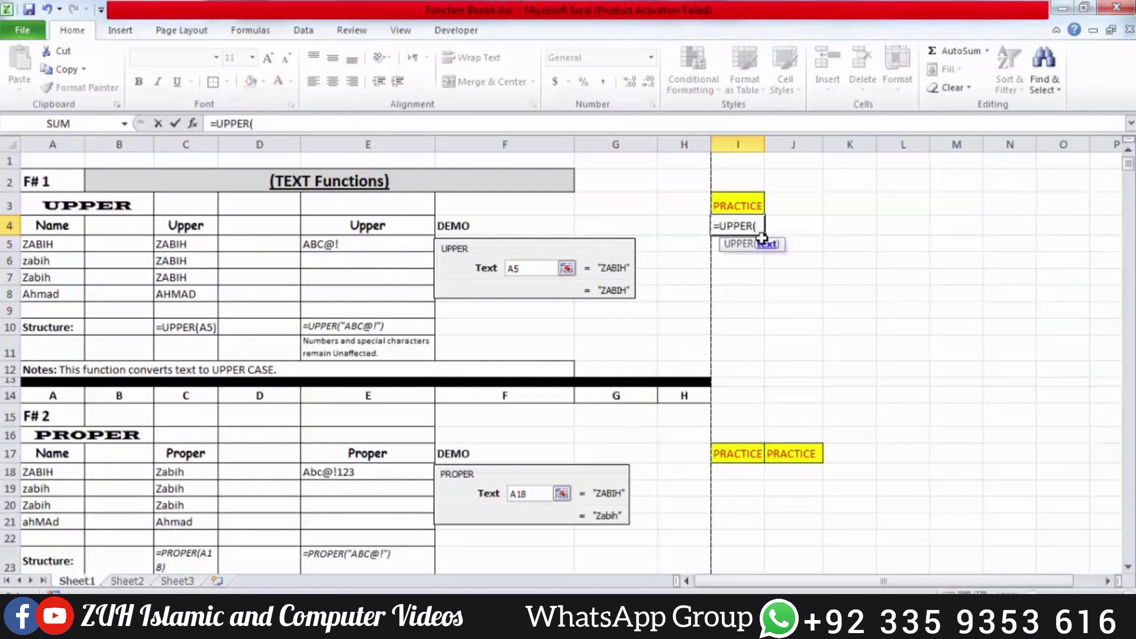
key("Escape")
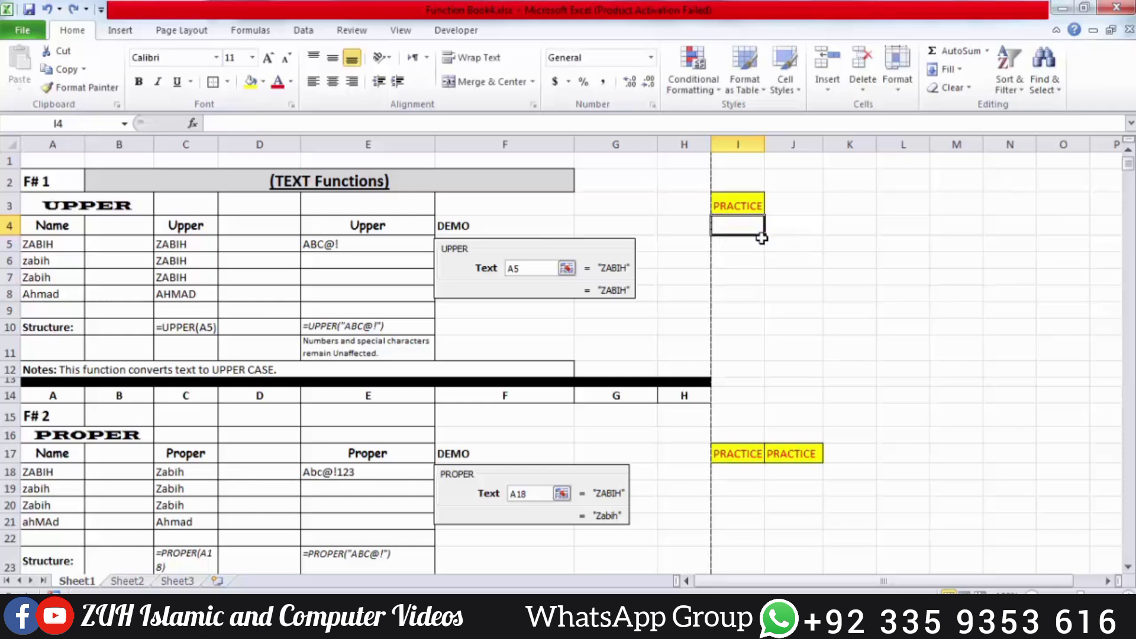
Open the Text function list under Formulas and scroll it down to UPPER
left_click(247, 31)
left_click(234, 84)
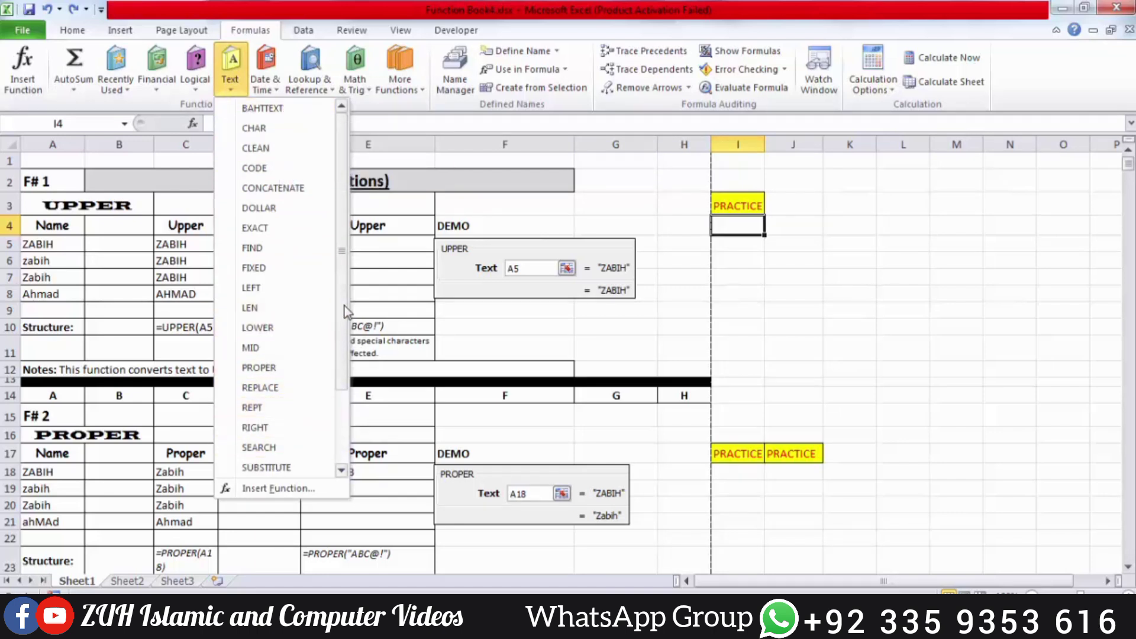
left_click_drag(343, 300, 341, 393)
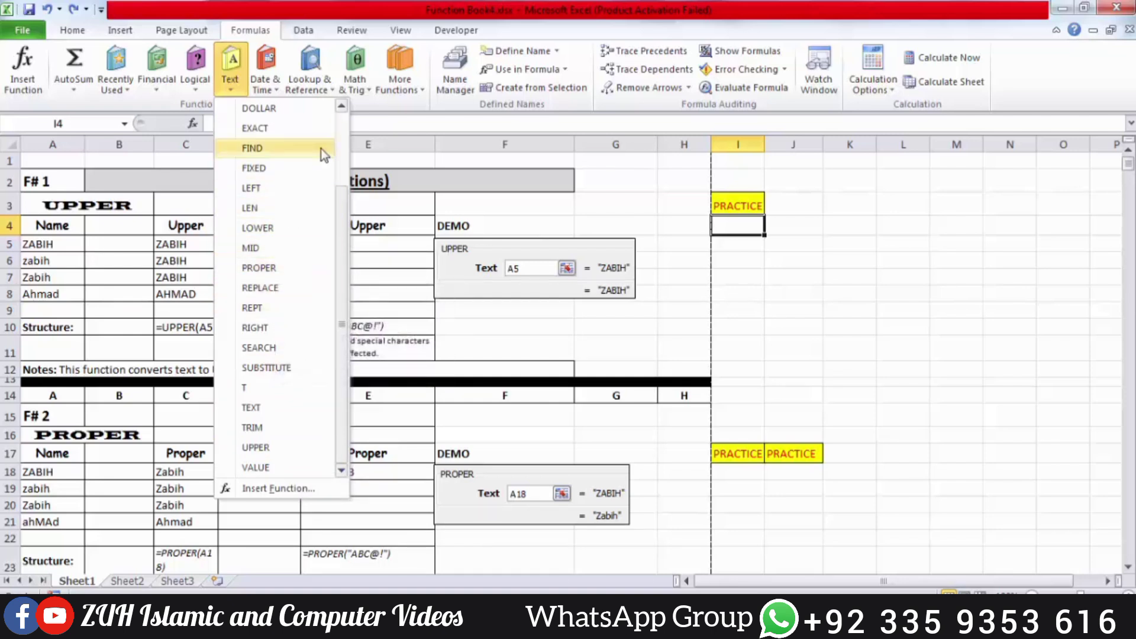
scroll(324, 195, "up", 2)
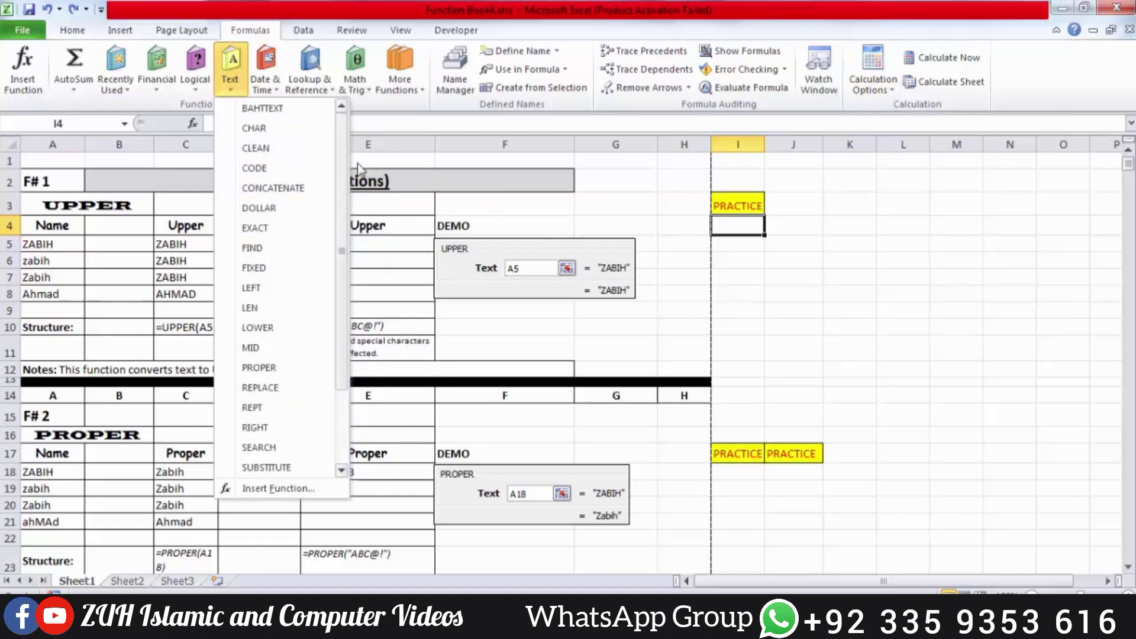
left_click_drag(342, 176, 346, 319)
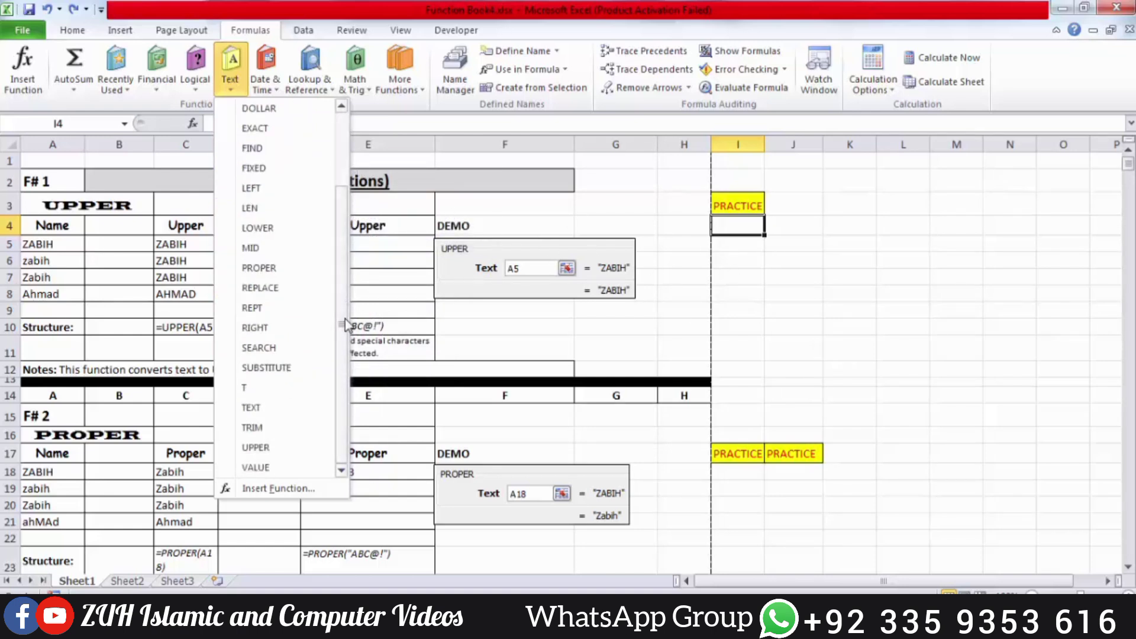
Insert =UPPER(A5) into I4 through the Function Arguments dialog
left_click(267, 452)
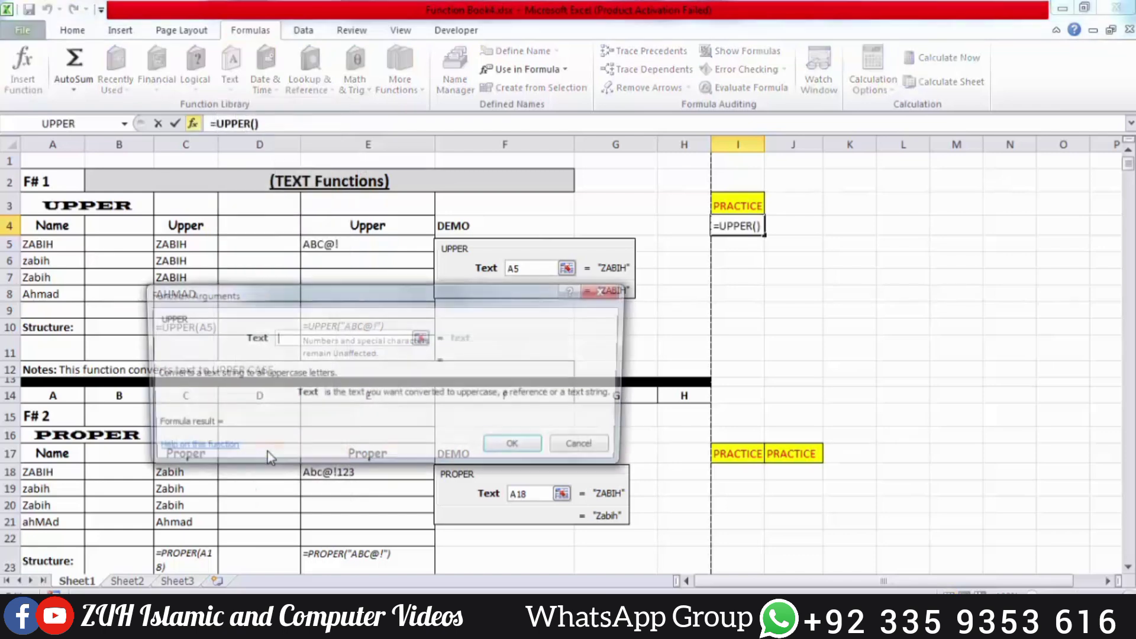
left_click(61, 247)
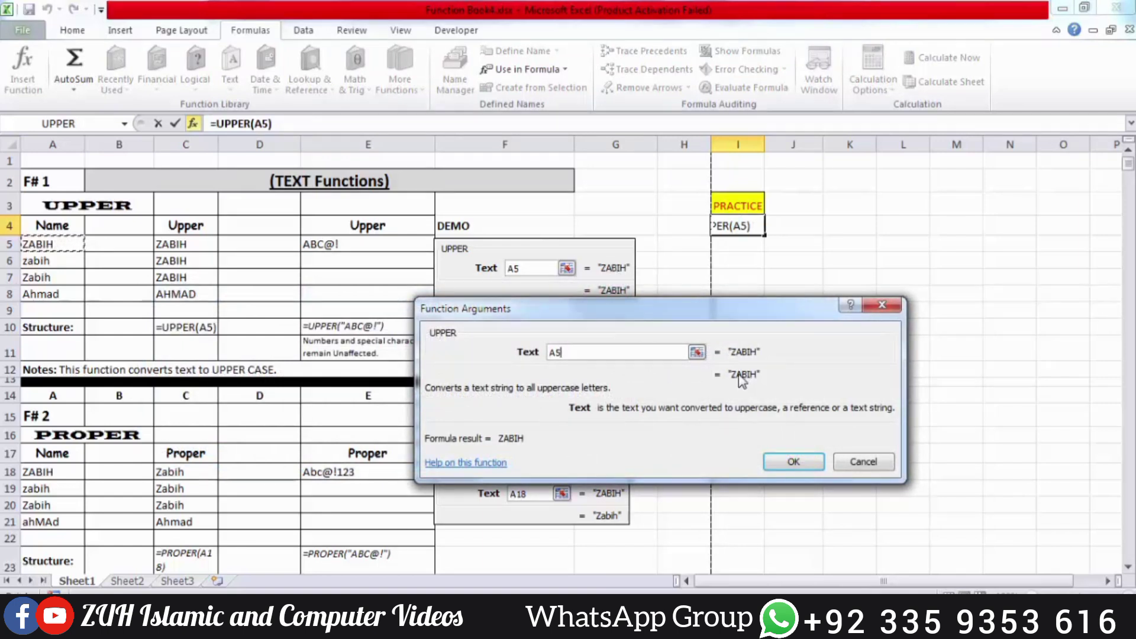
left_click(56, 263)
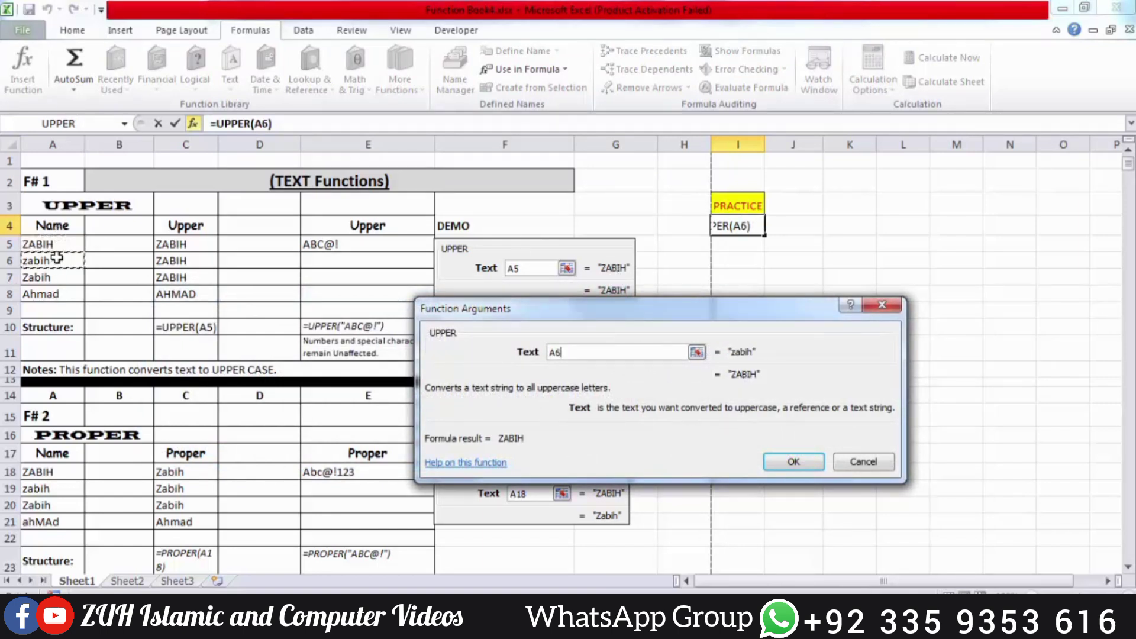
left_click(56, 278)
left_click(56, 295)
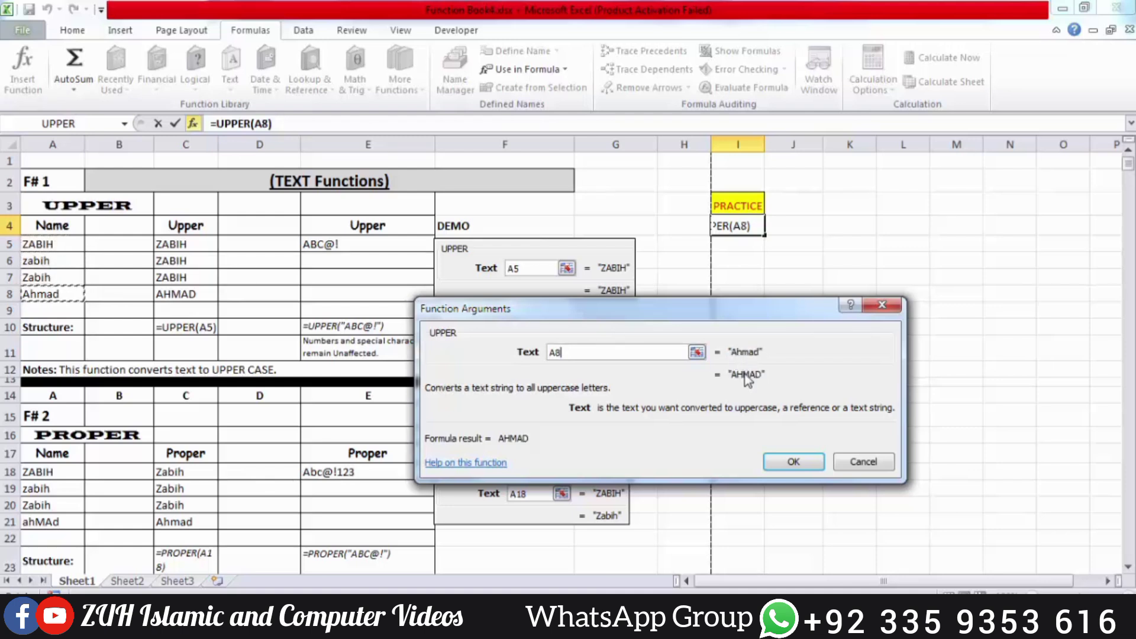
left_click(65, 244)
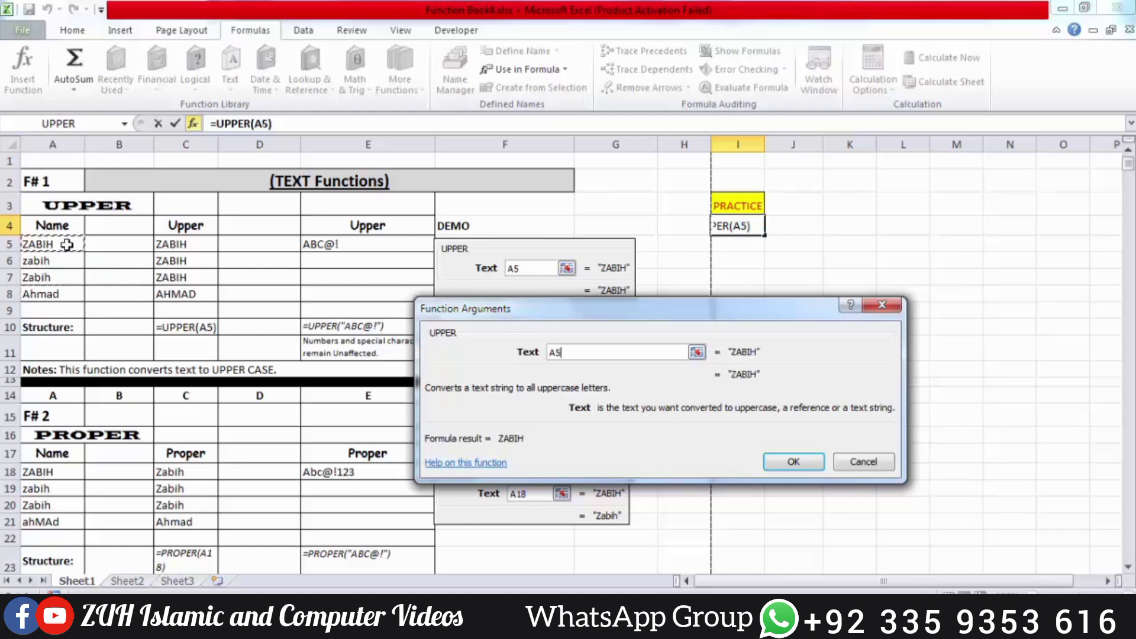
left_click(793, 461)
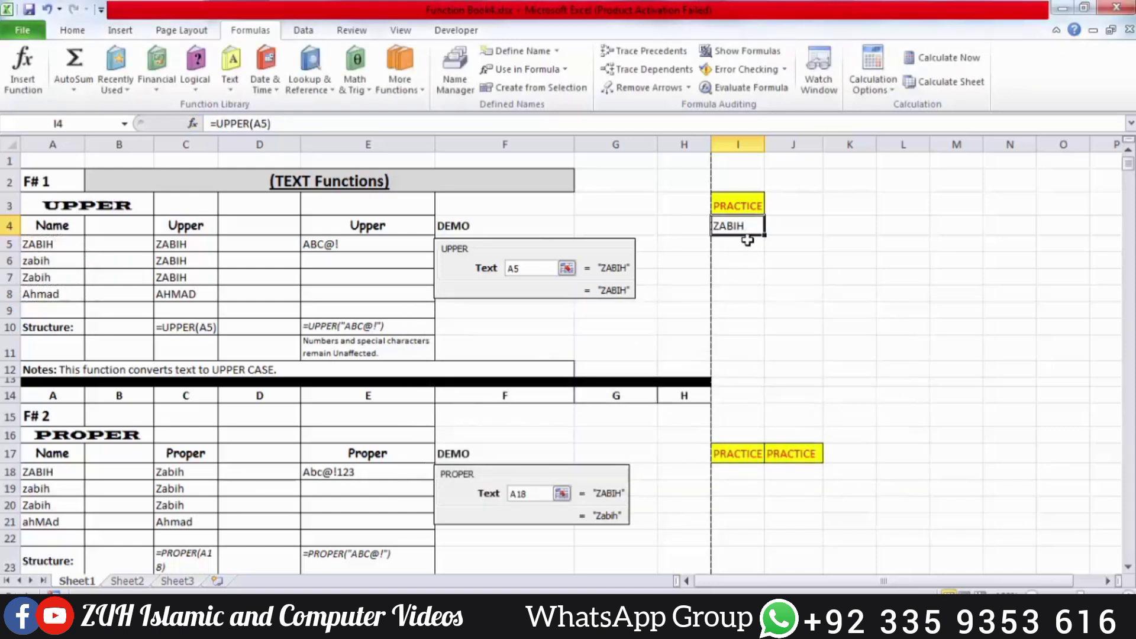
Fill the UPPER formula down I4:I8, then clear those results and reselect I4
left_click_drag(746, 234, 747, 292)
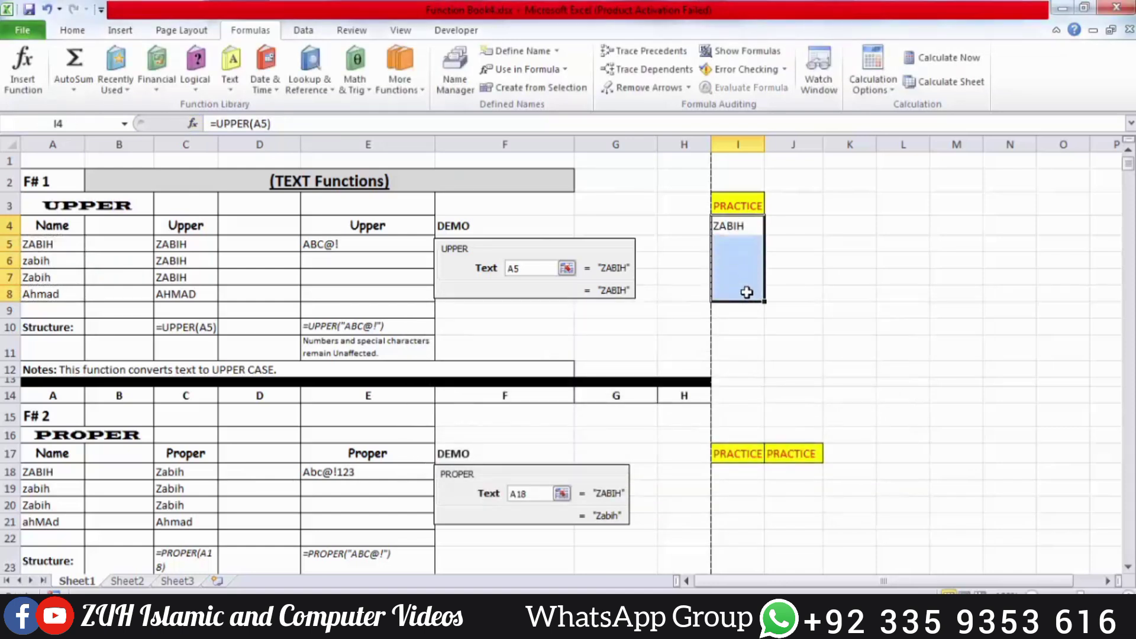
key("ctrl+d")
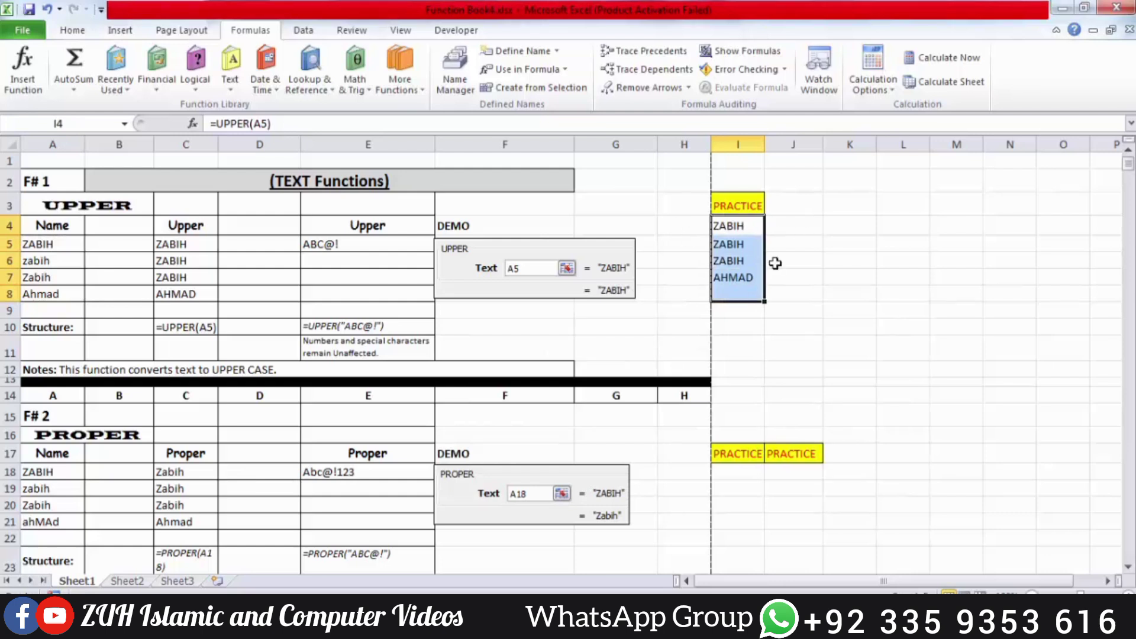
key("Delete")
left_click(747, 226)
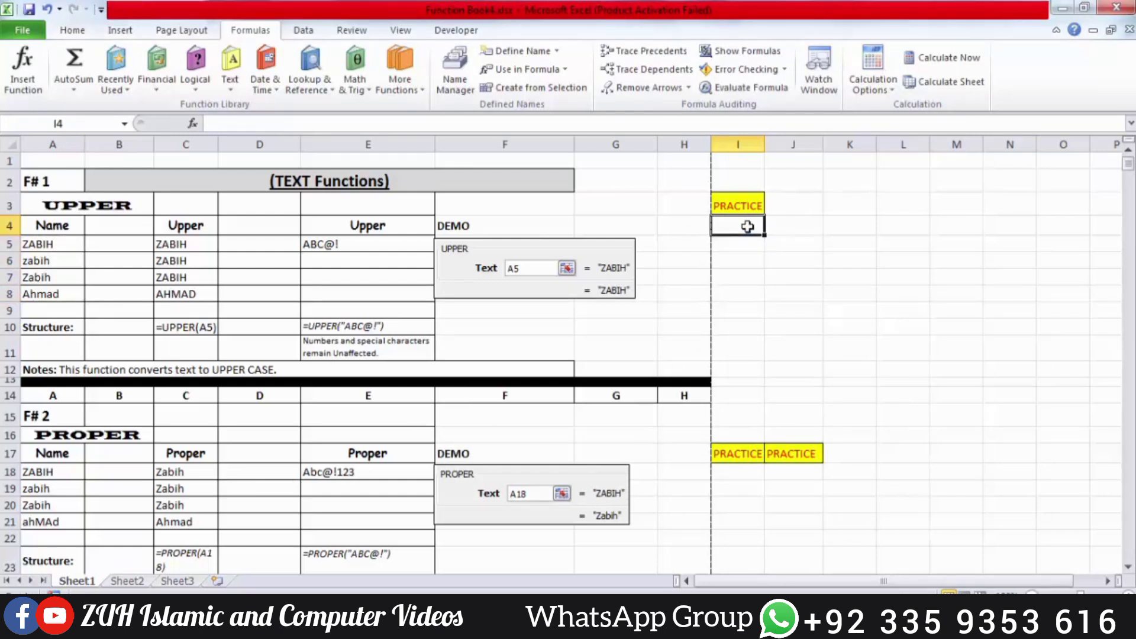
left_click(73, 30)
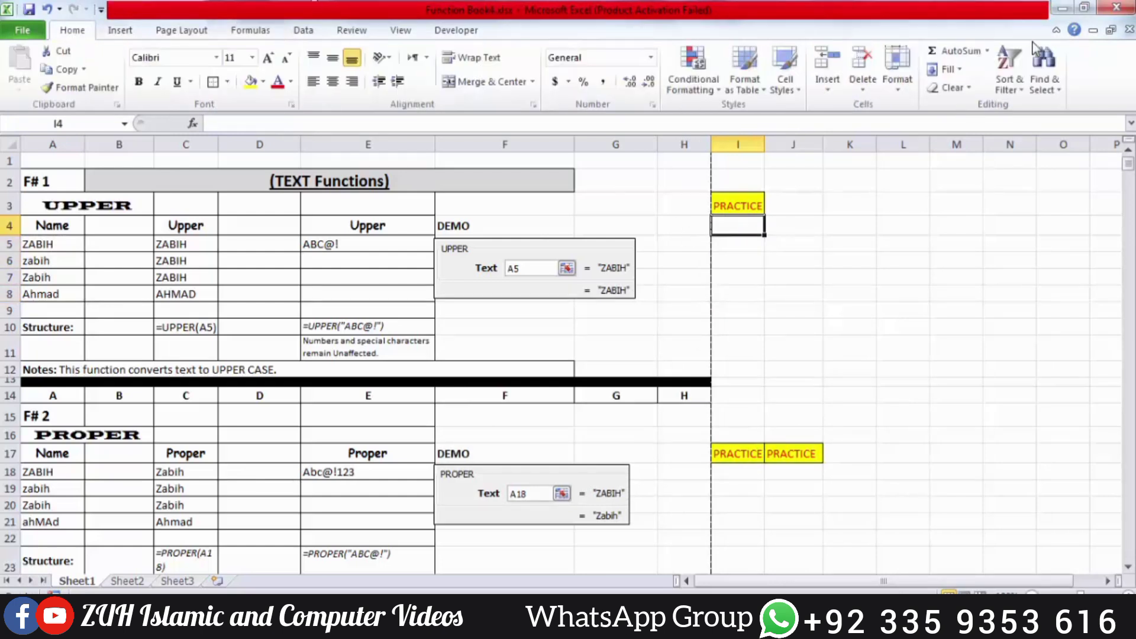
left_click(988, 52)
left_click(1011, 166)
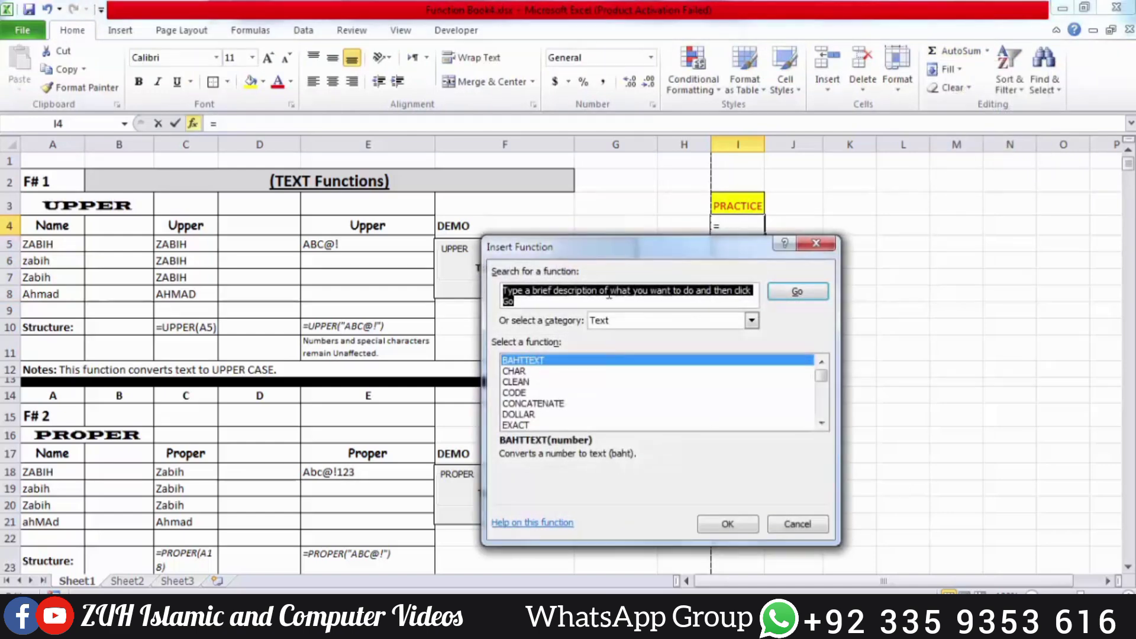
type("upper")
left_click(796, 292)
left_click(753, 526)
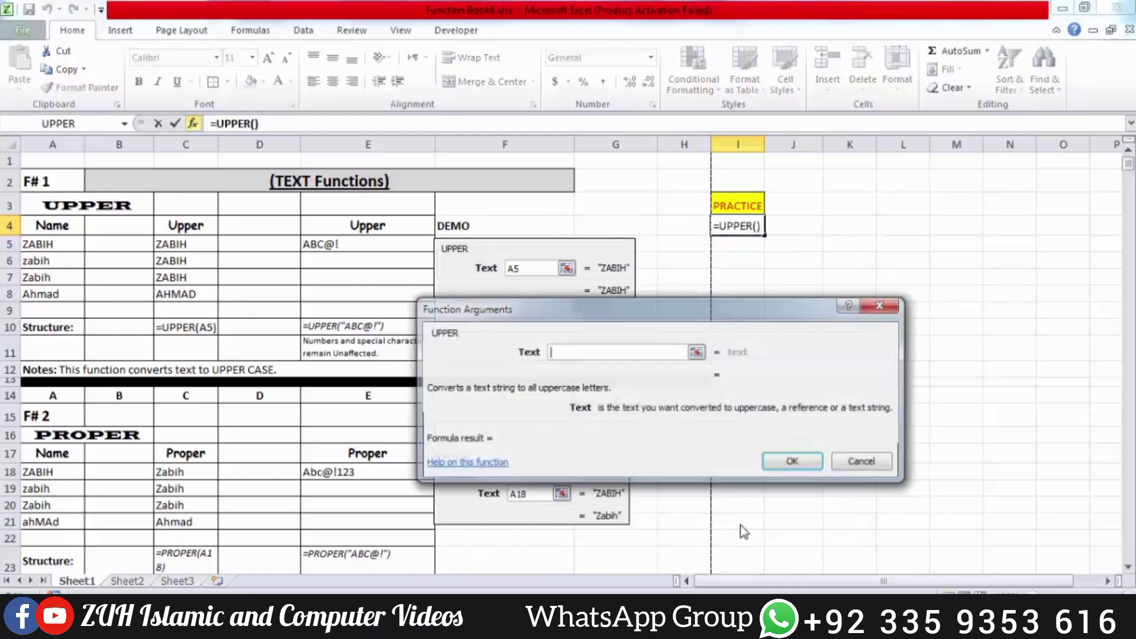
left_click(56, 244)
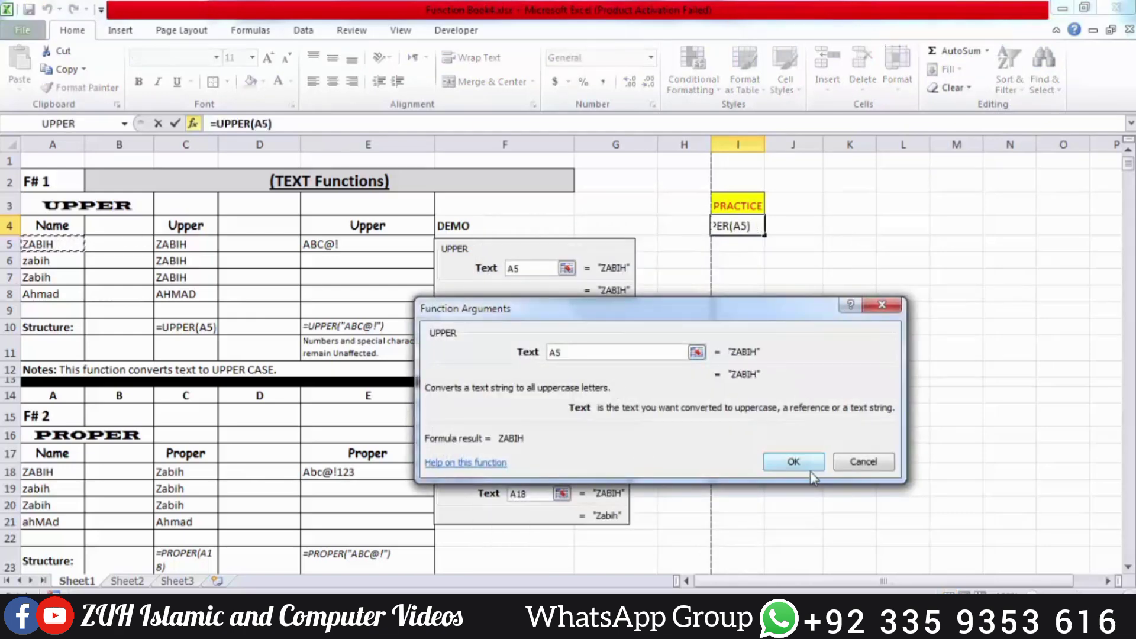
left_click(793, 461)
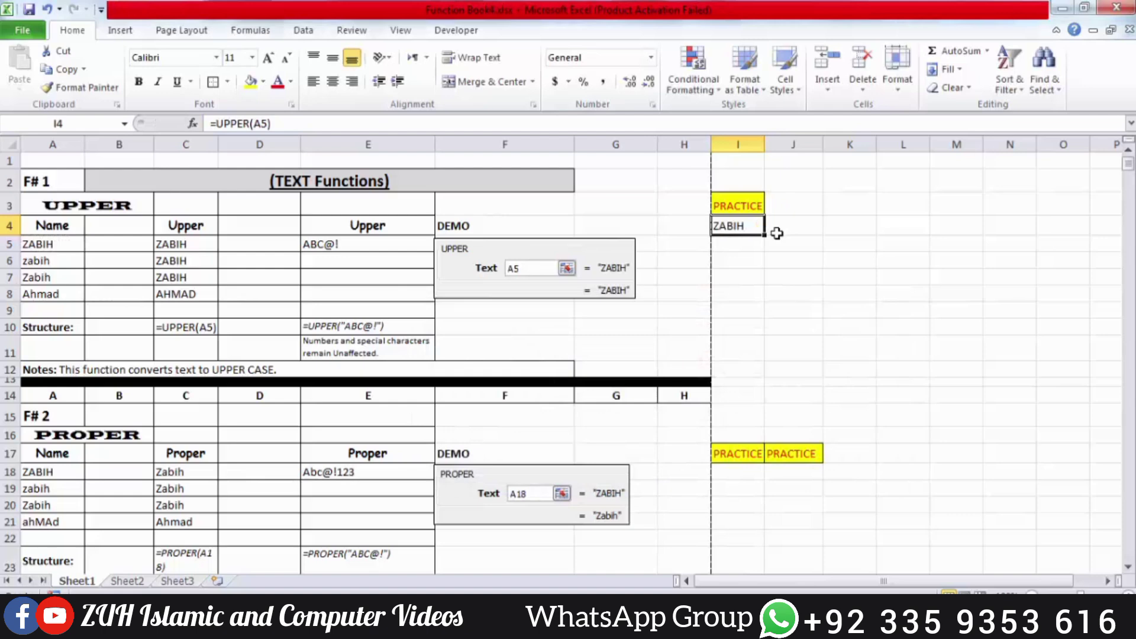
key("Delete")
left_click(193, 123)
type("u")
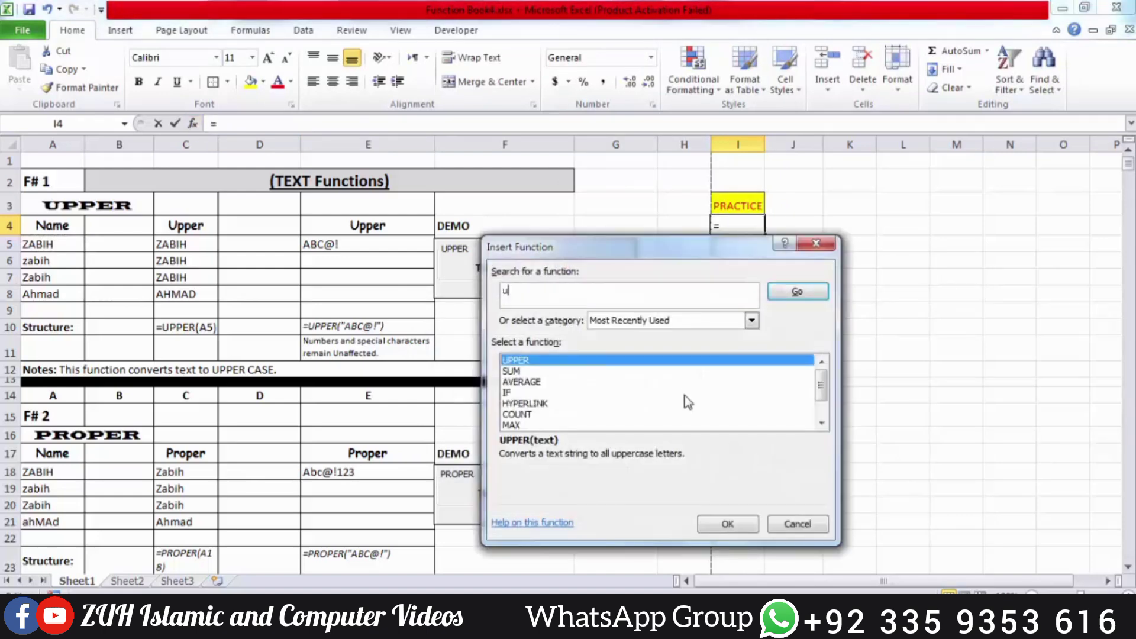
left_click(814, 290)
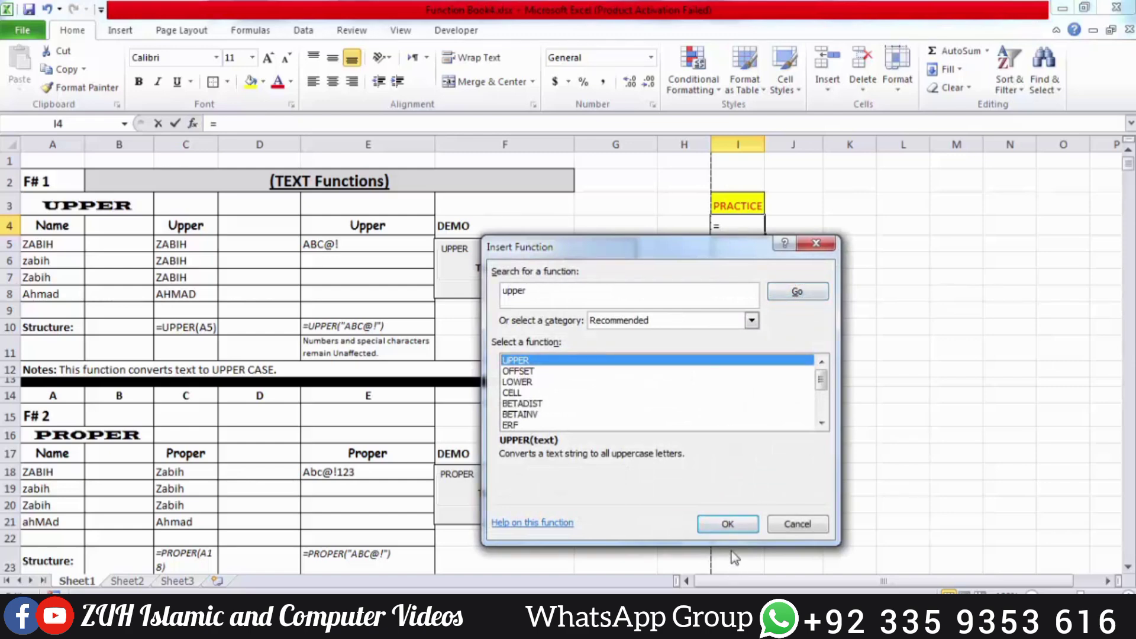
left_click(728, 524)
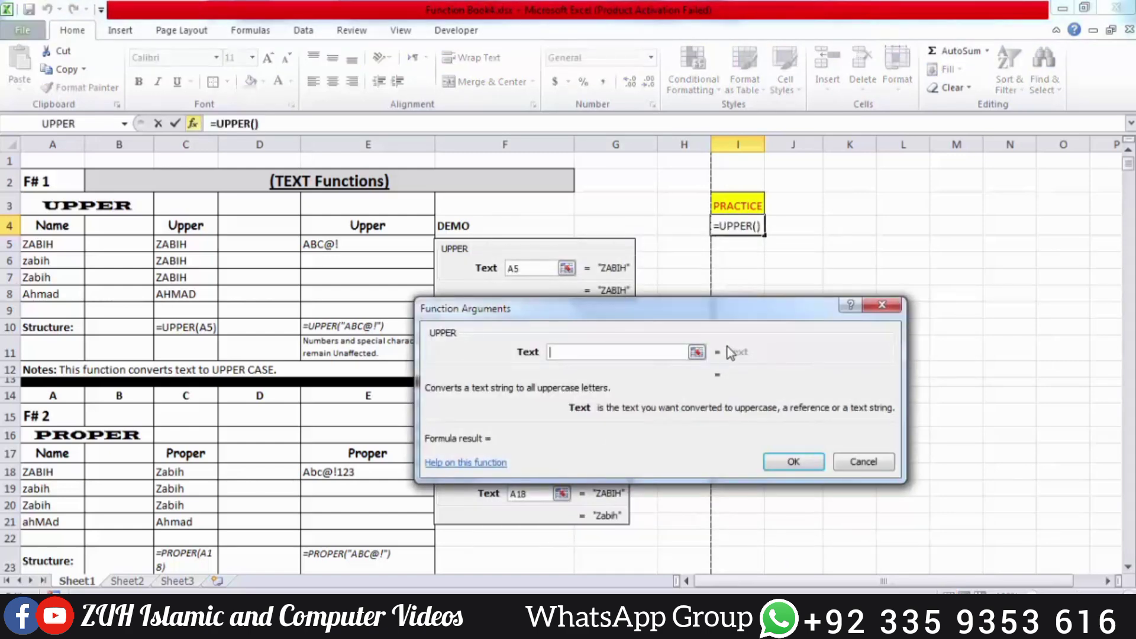
key("Escape")
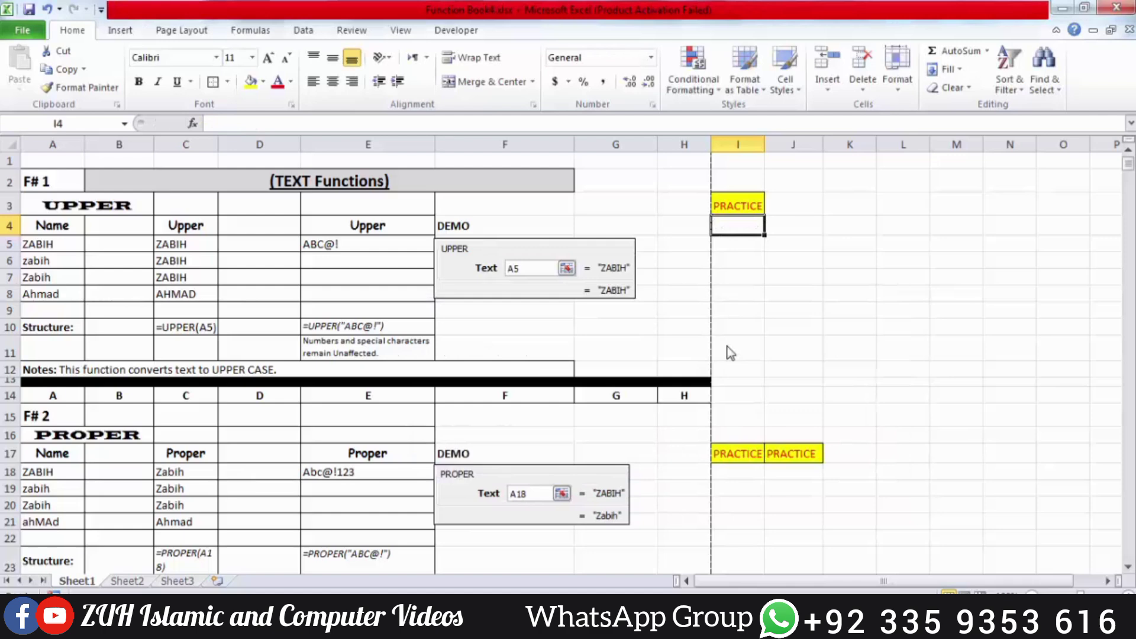
Insert =UPPER(A5) into I4 using the Shift+F3 function search
key("shift+F3")
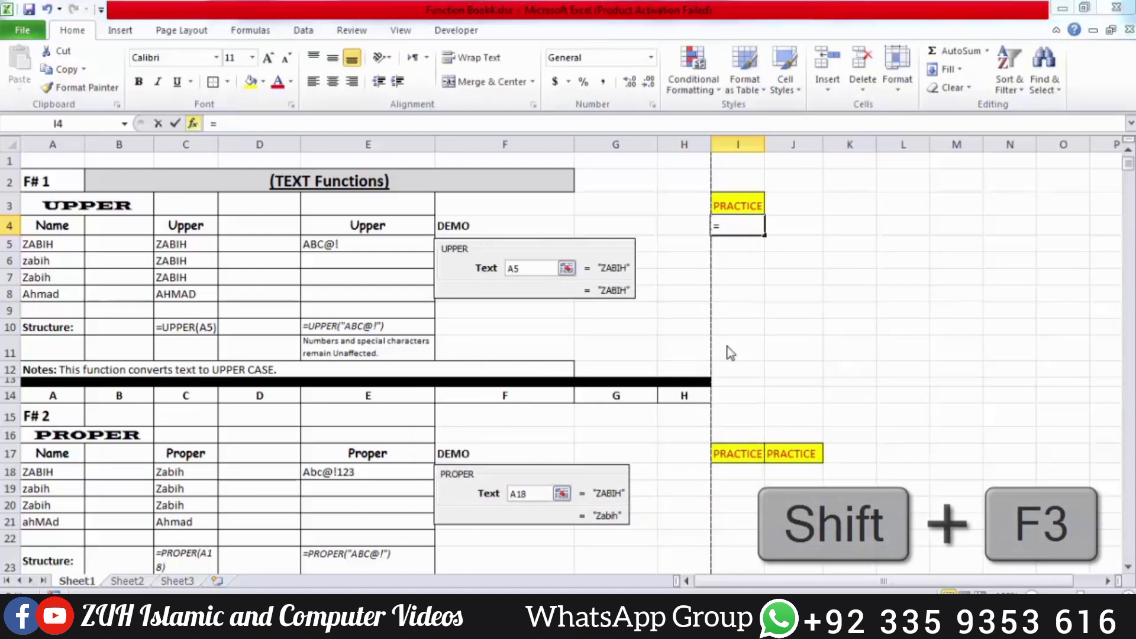
type("upper")
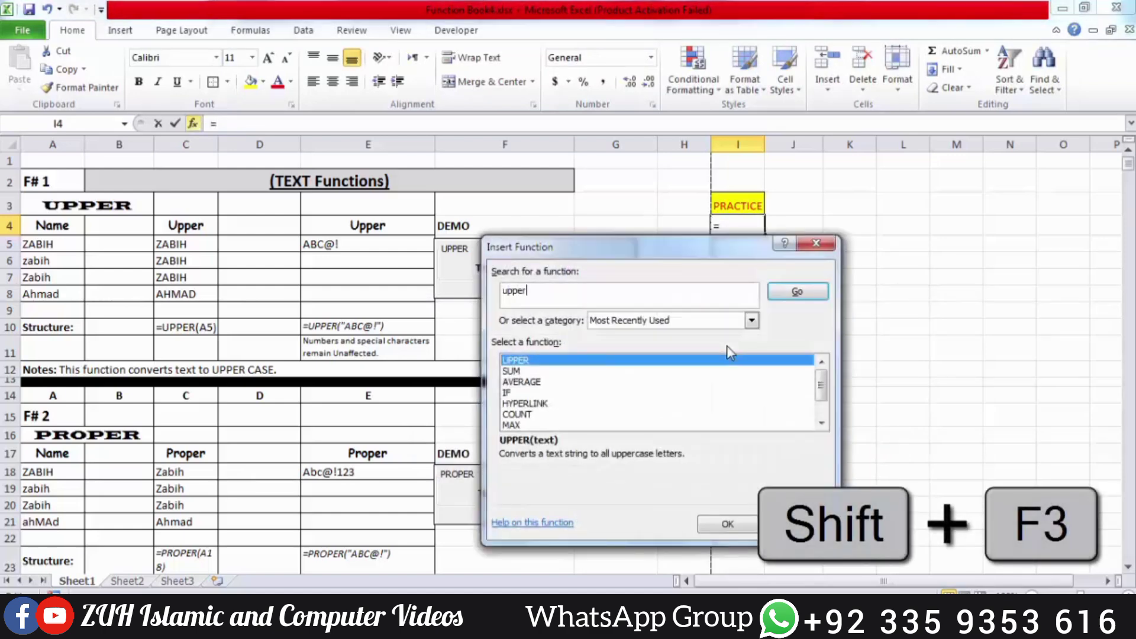
key("Return")
key("Return")
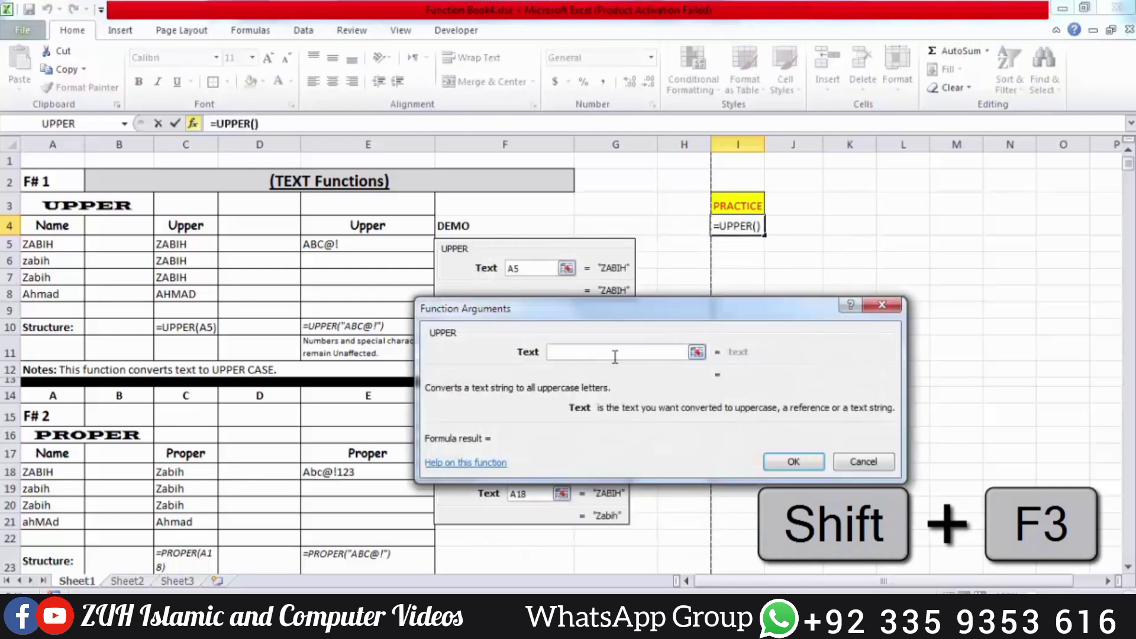
left_click(47, 238)
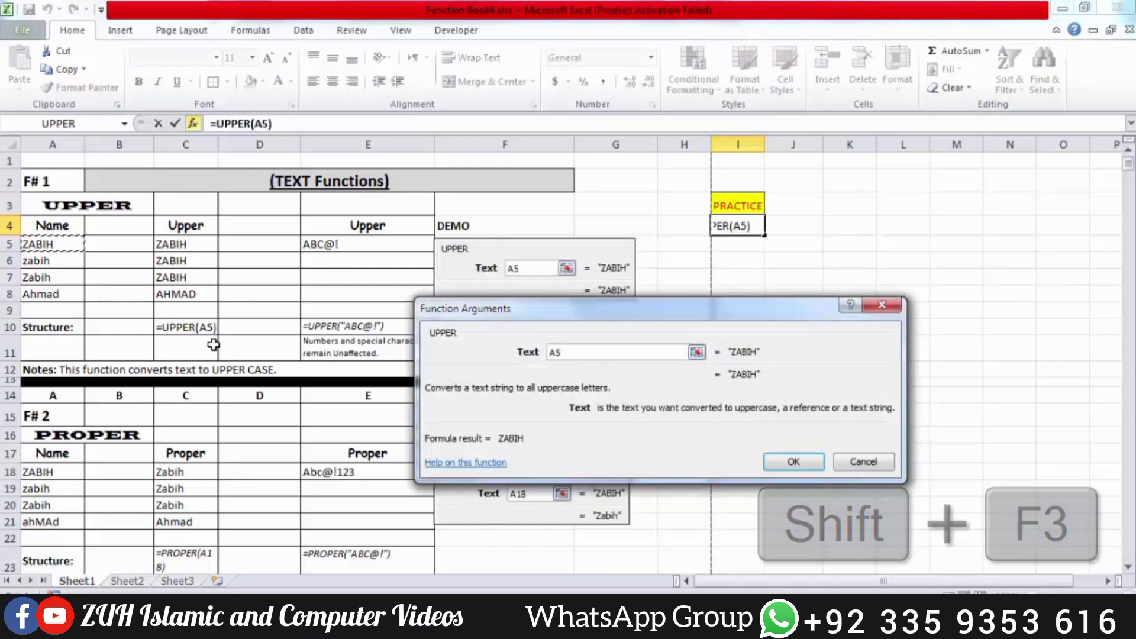
key("Return")
Fill the UPPER formula down through I4:I7 so the A5:A8 names appear in capitals
left_click_drag(738, 224, 742, 291)
key("ctrl+d")
left_click(577, 272)
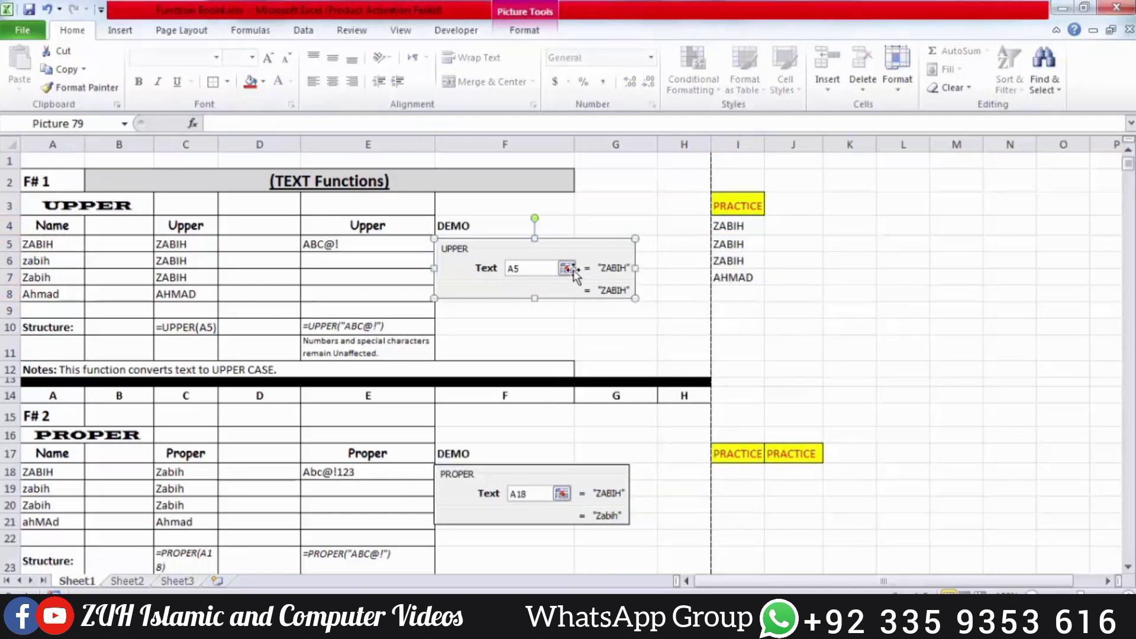
left_click_drag(748, 228, 749, 269)
scroll(745, 268, "down", 3)
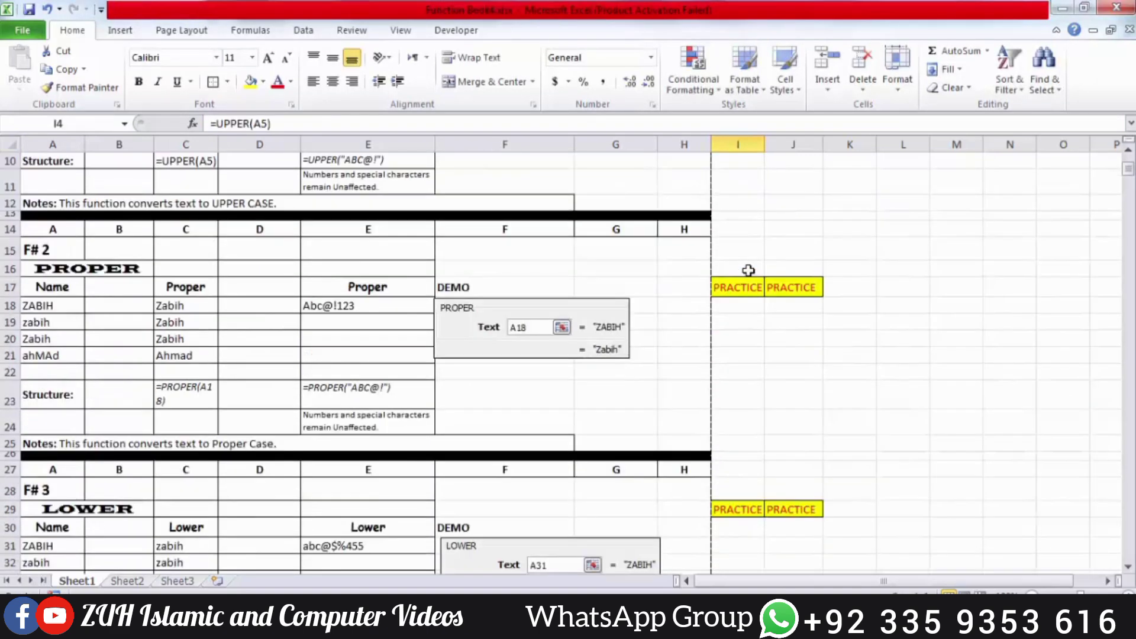
left_click(743, 305)
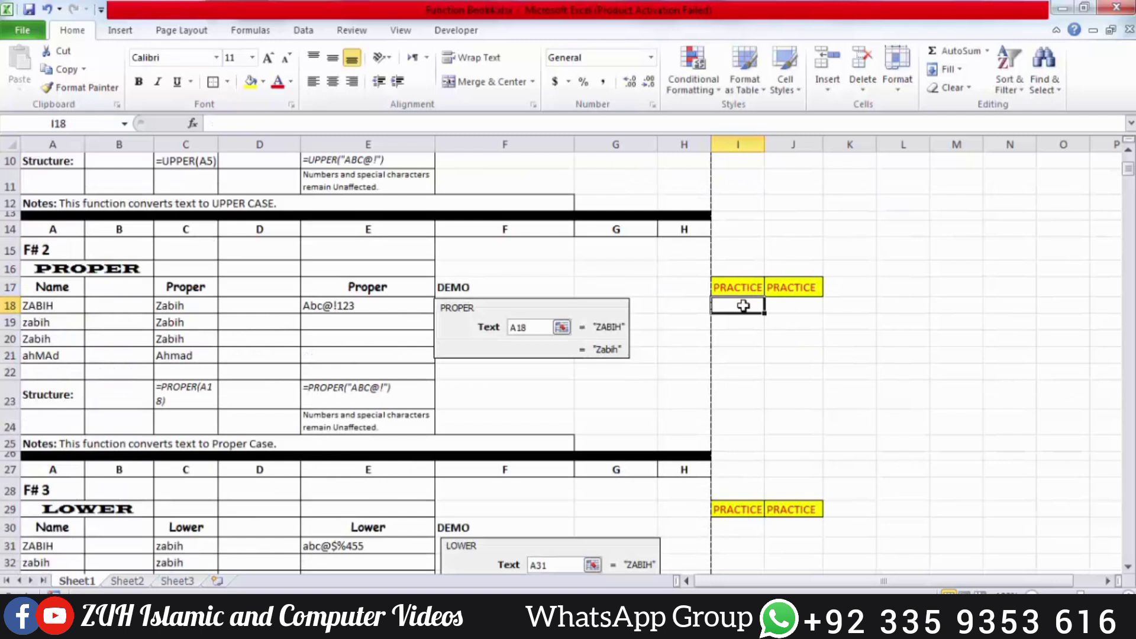
Enter =PROPER(A18) in I18 and fill it down to I21, showing the names in proper case
type("=per")
double_click(784, 330)
key("BackSpace")
key("BackSpace")
key("BackSpace")
key("BackSpace")
key("BackSpace")
key("BackSpace")
key("BackSpace")
key("BackSpace")
key("BackSpace")
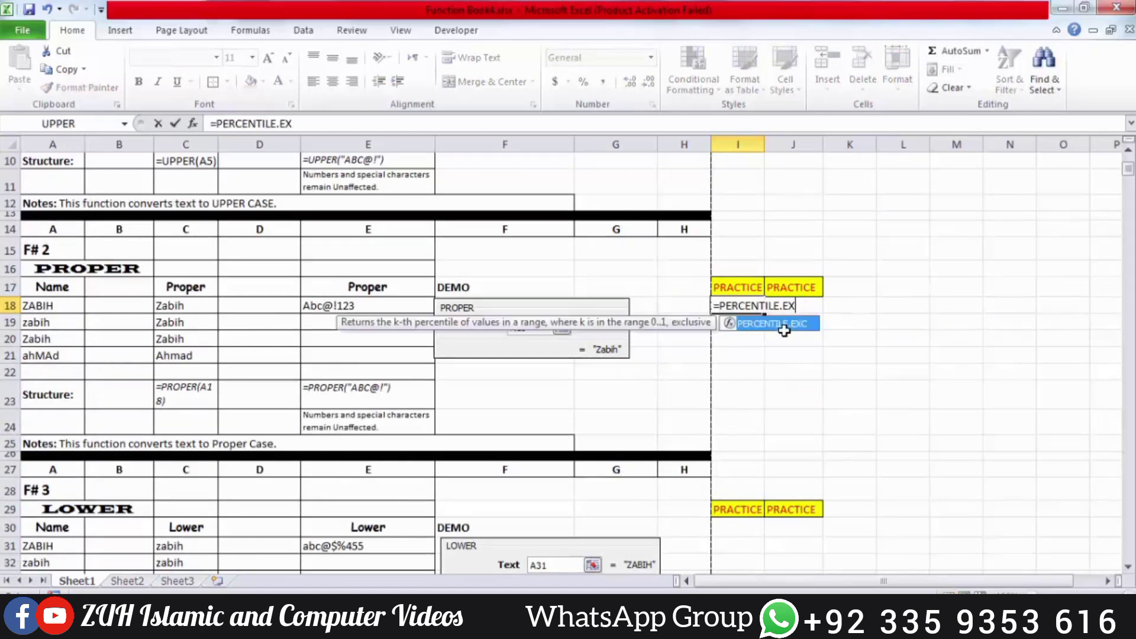
key("BackSpace")
key("BackSpace")
key("BackSpace")
key("BackSpace")
key("BackSpace")
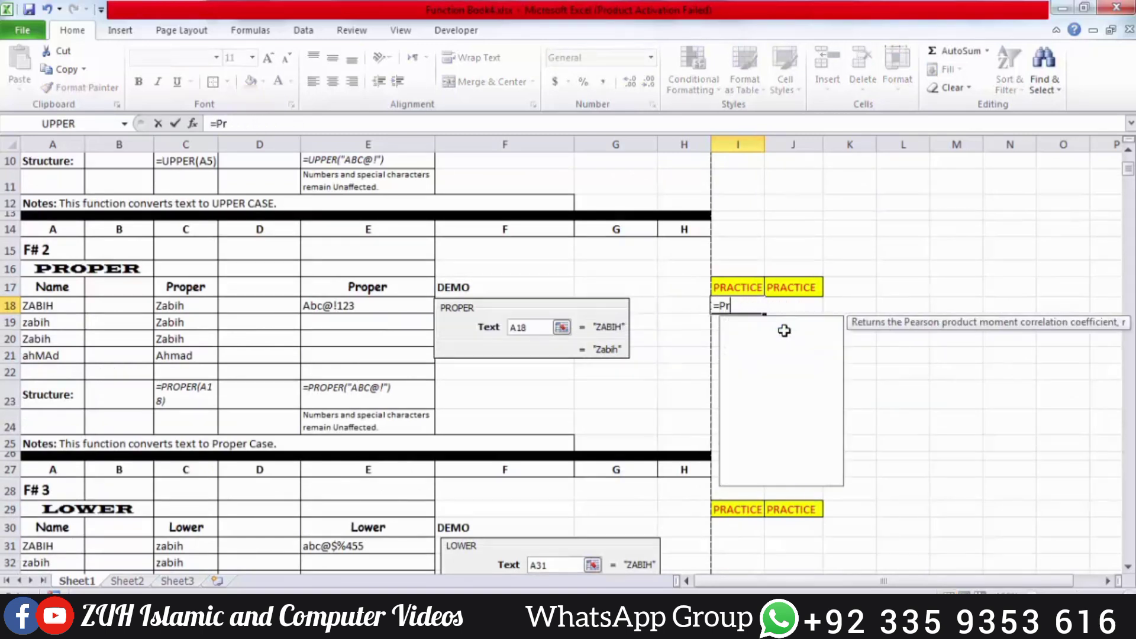
type("roper")
double_click(784, 331)
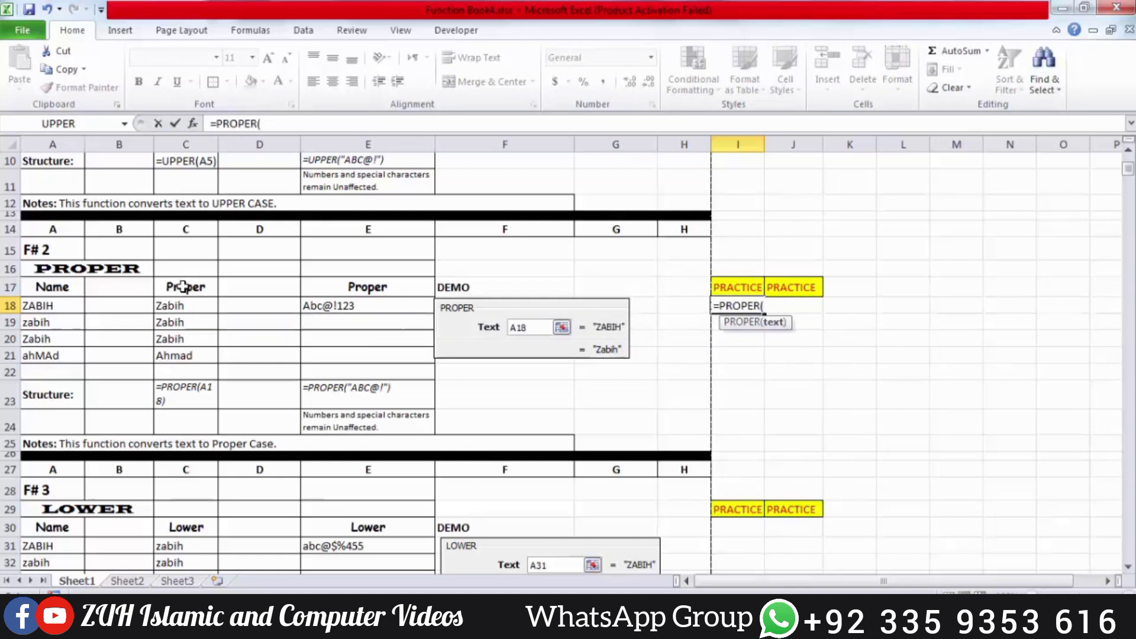
left_click(65, 306)
key("Return")
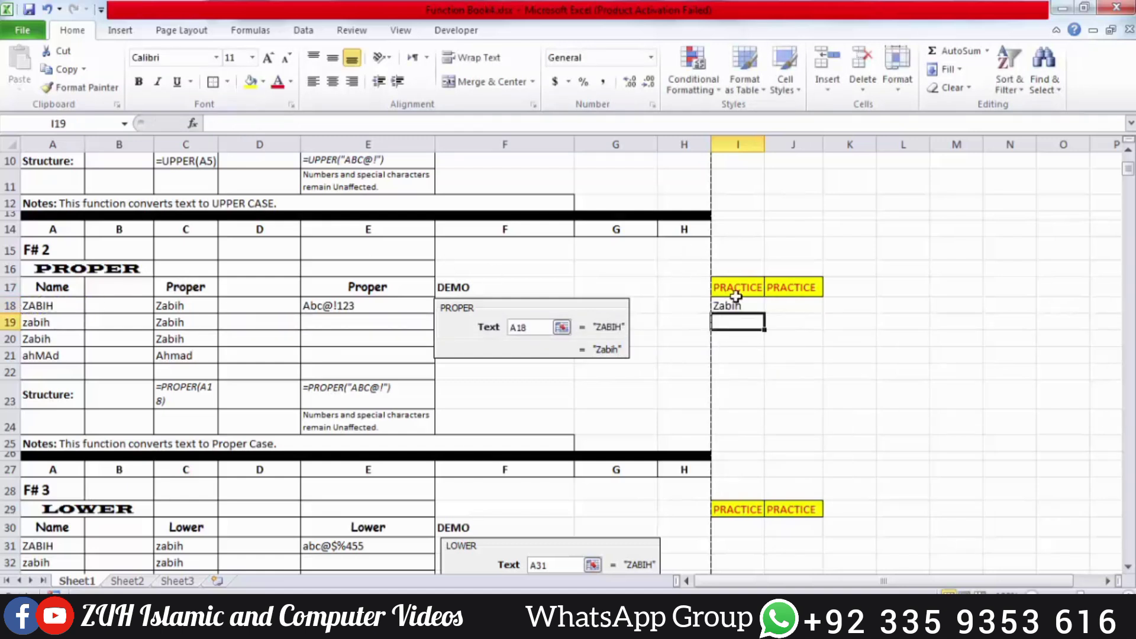
left_click_drag(738, 307, 741, 362)
key("ctrl+d")
scroll(742, 364, "up", 3)
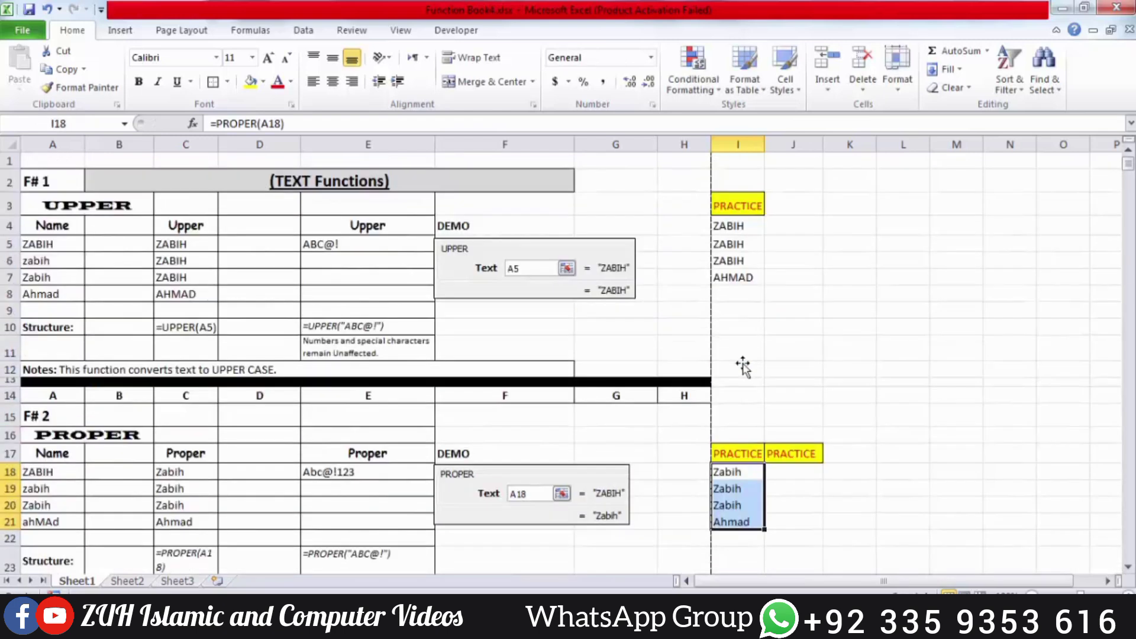
Enter =UPPER(E5) in J4 so it displays ABC@!
left_click(785, 216)
type("=")
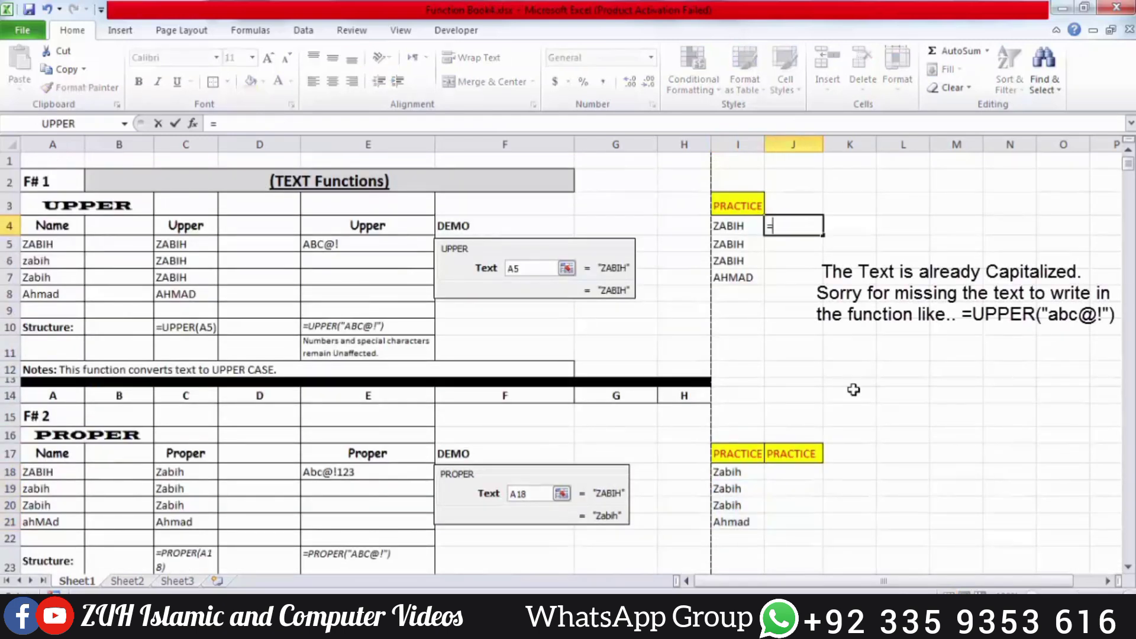
type("up")
key("Tab")
left_click(368, 247)
key("Return")
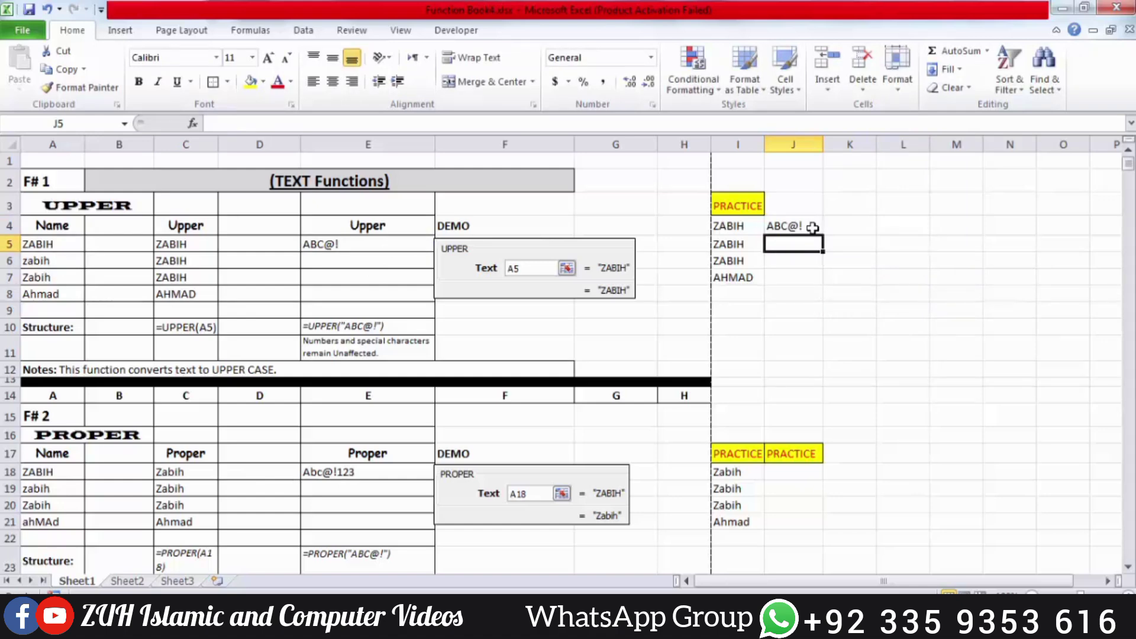
scroll(812, 227, "down", 3)
Enter =PROPER(E18) in J18 so it displays Abc@!123
left_click(797, 308)
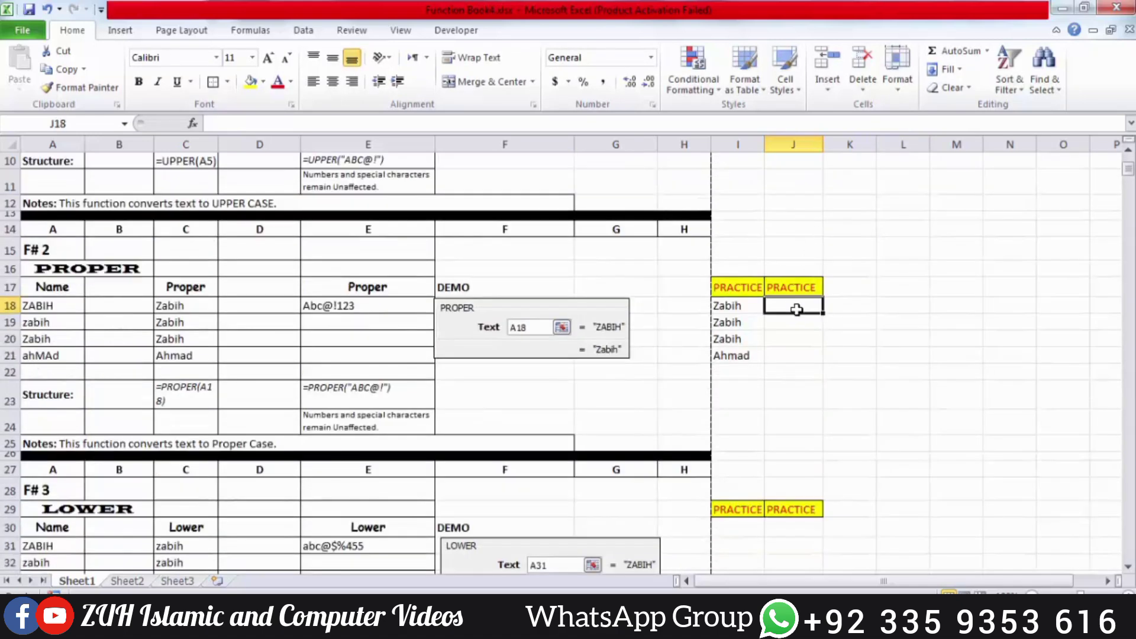
type("=prope")
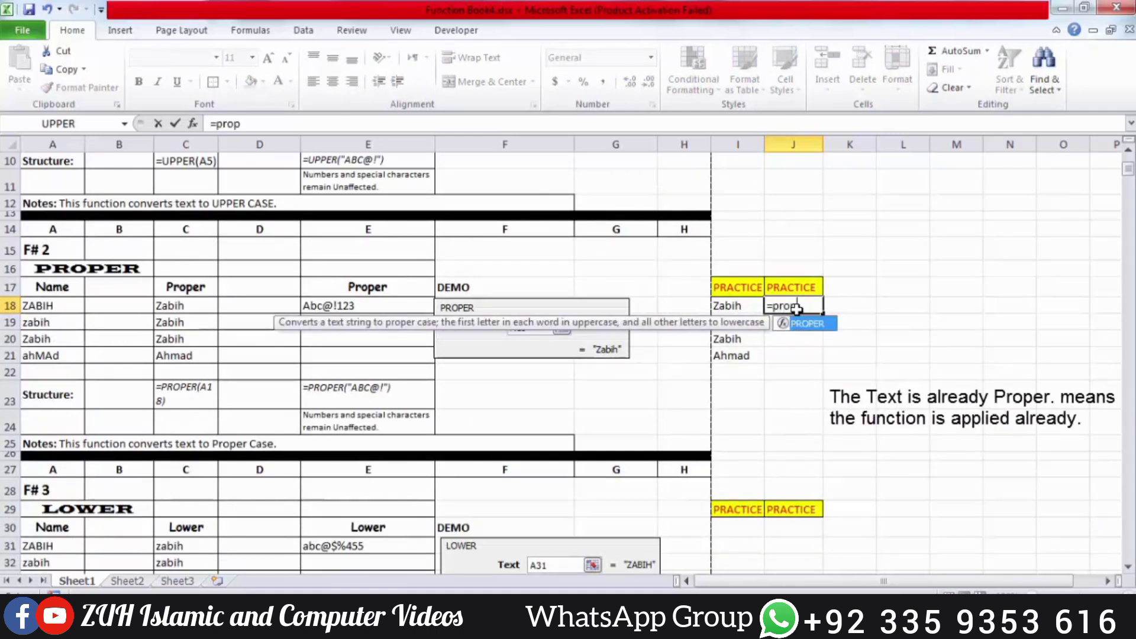
key("Tab")
left_click(423, 305)
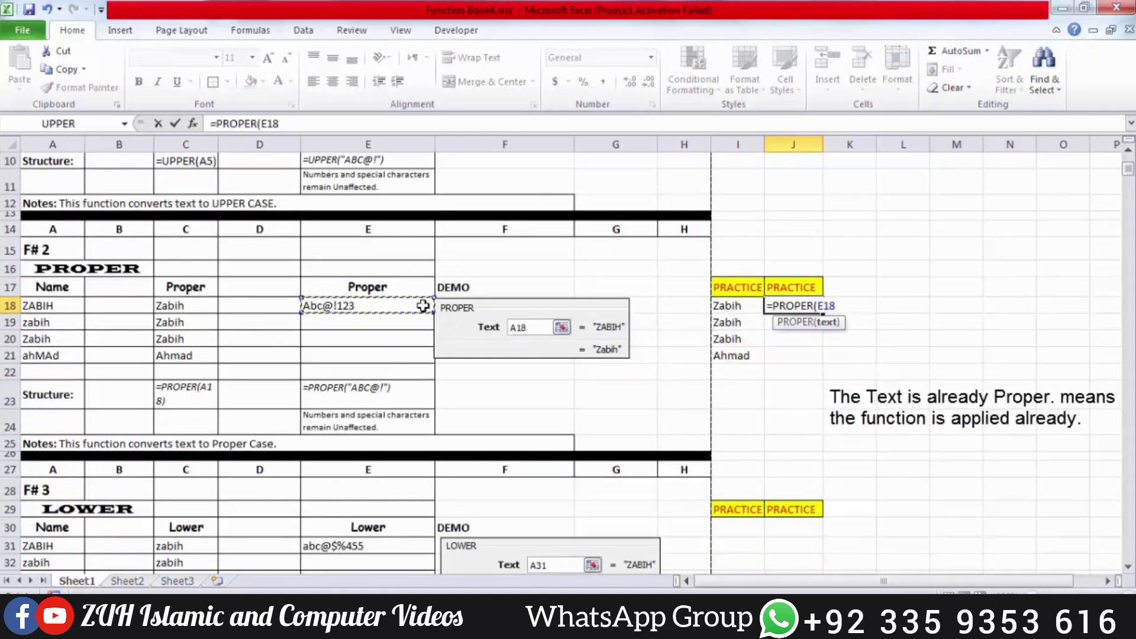
key("Return")
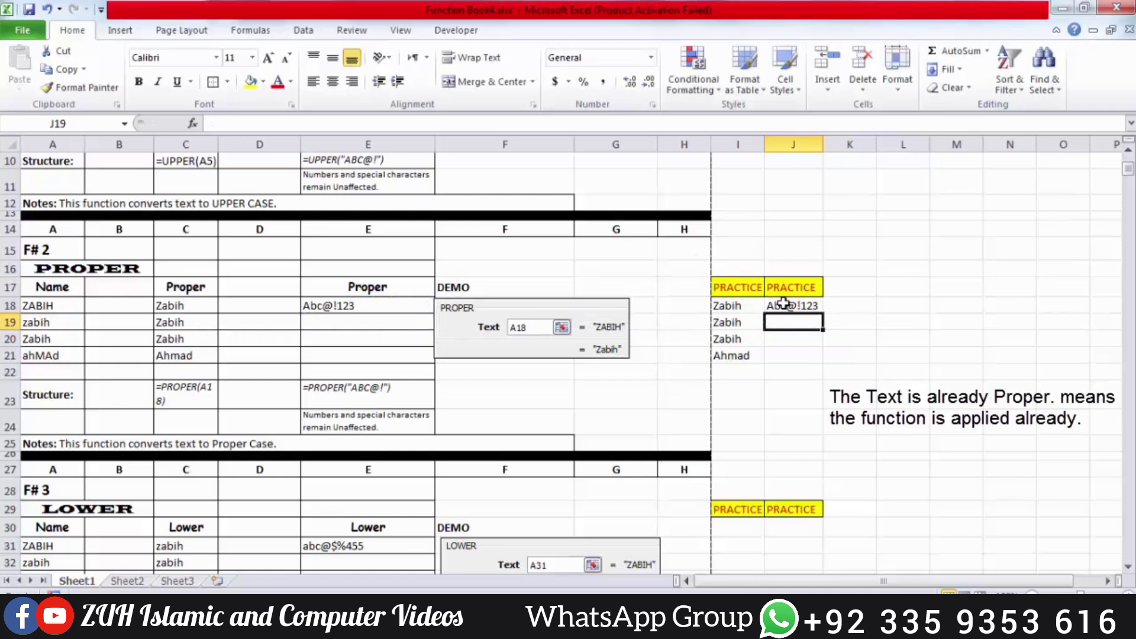
Retype A18 as a two-word lowercase name and autofit column I to fit it
left_click(48, 306)
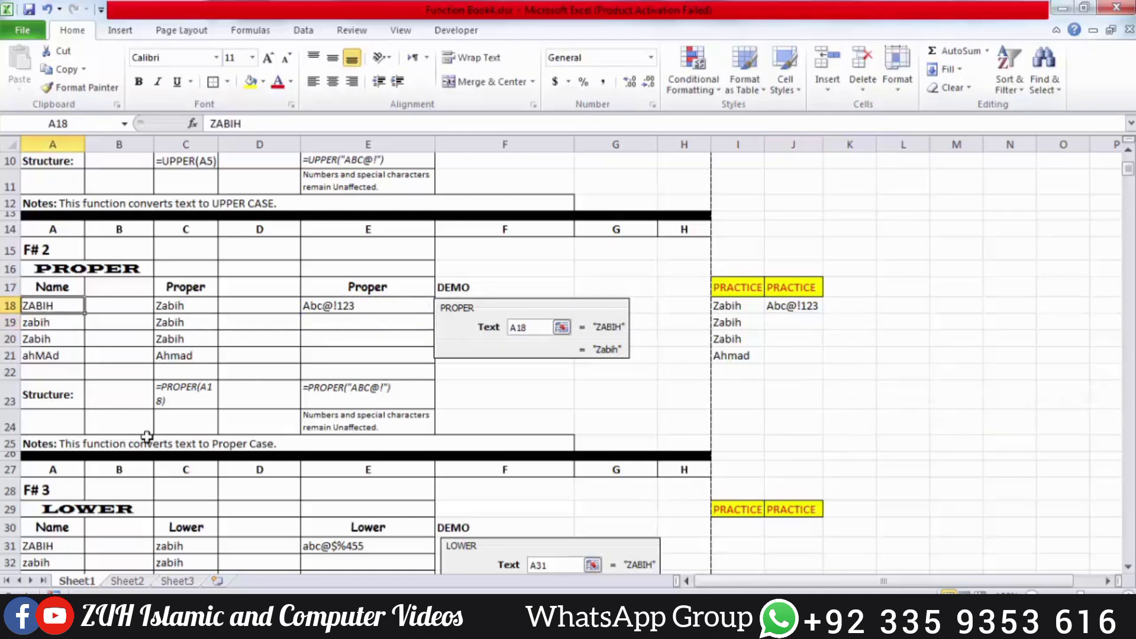
key("Return")
key("Up")
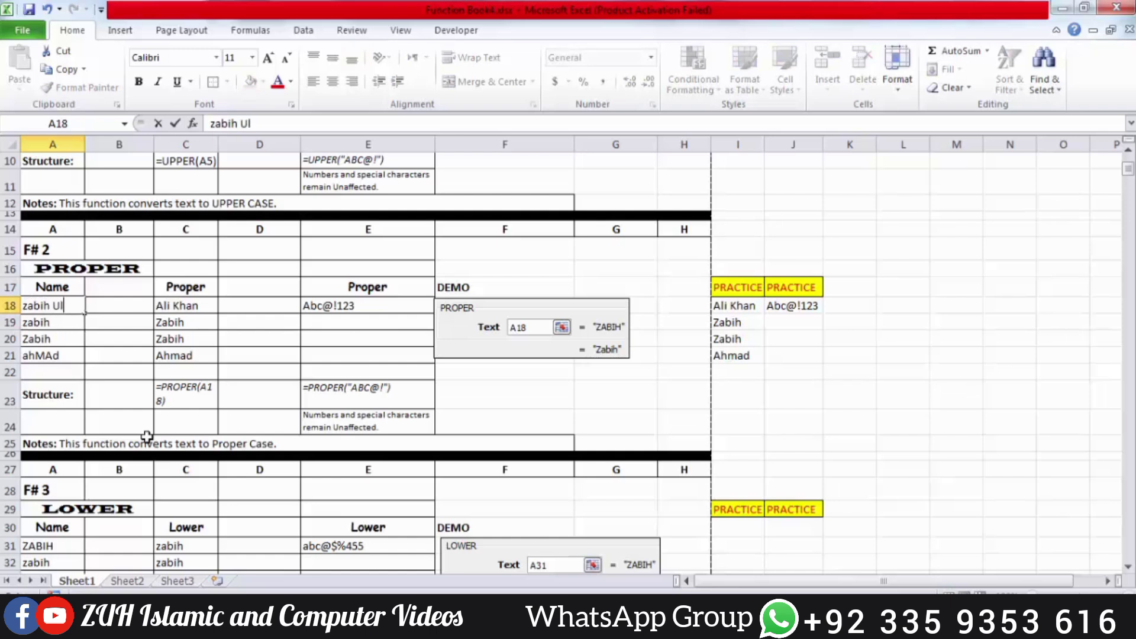
type("ullah")
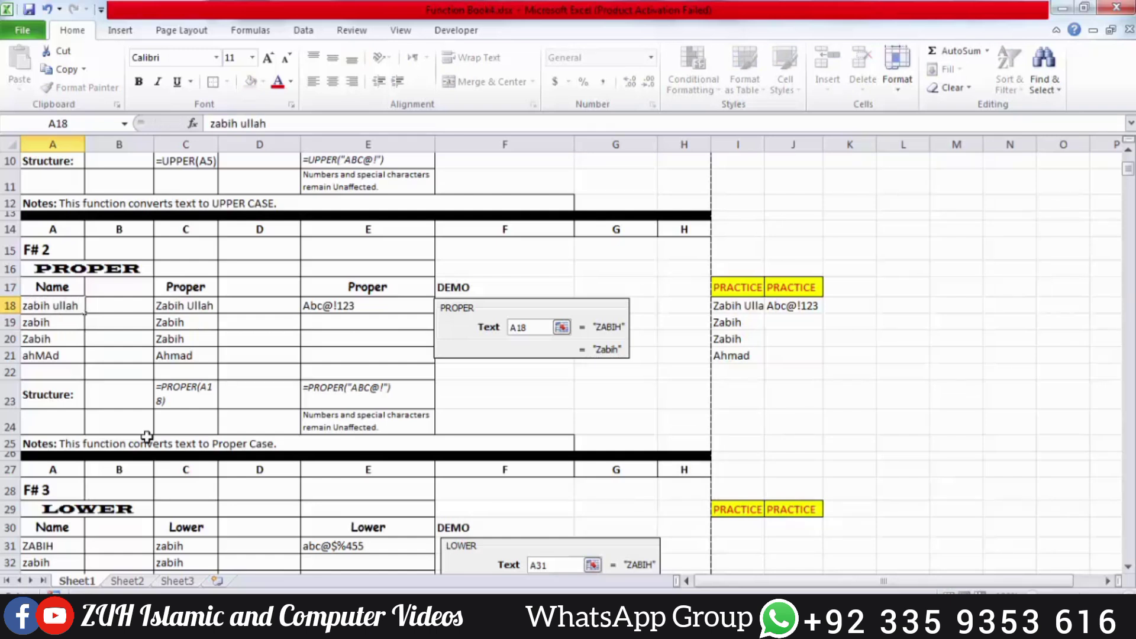
key("Return")
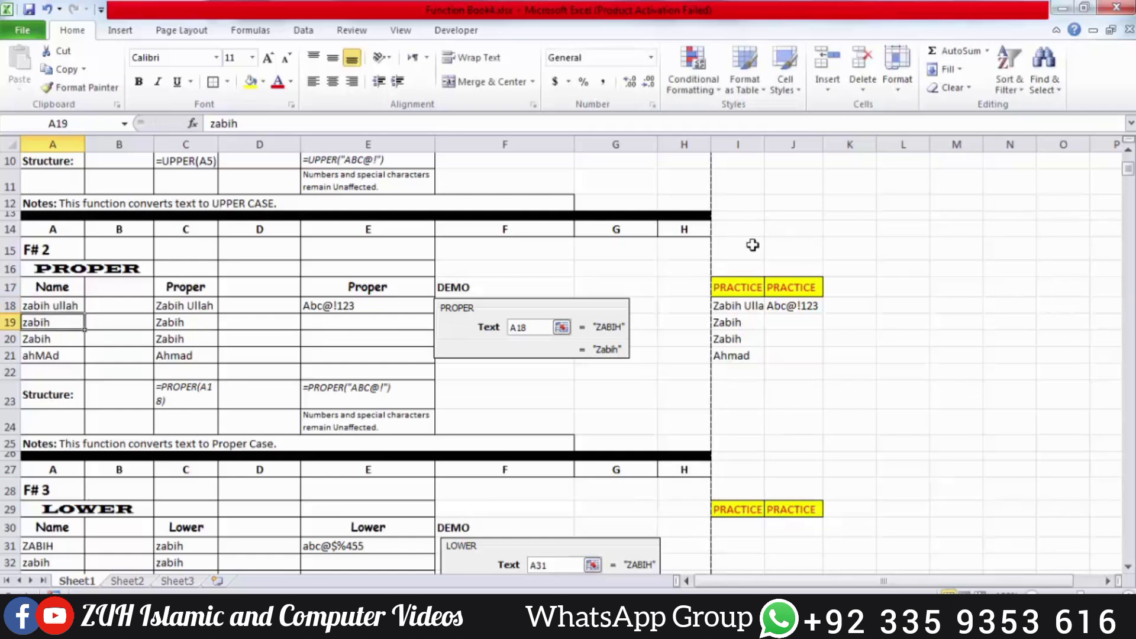
double_click(764, 145)
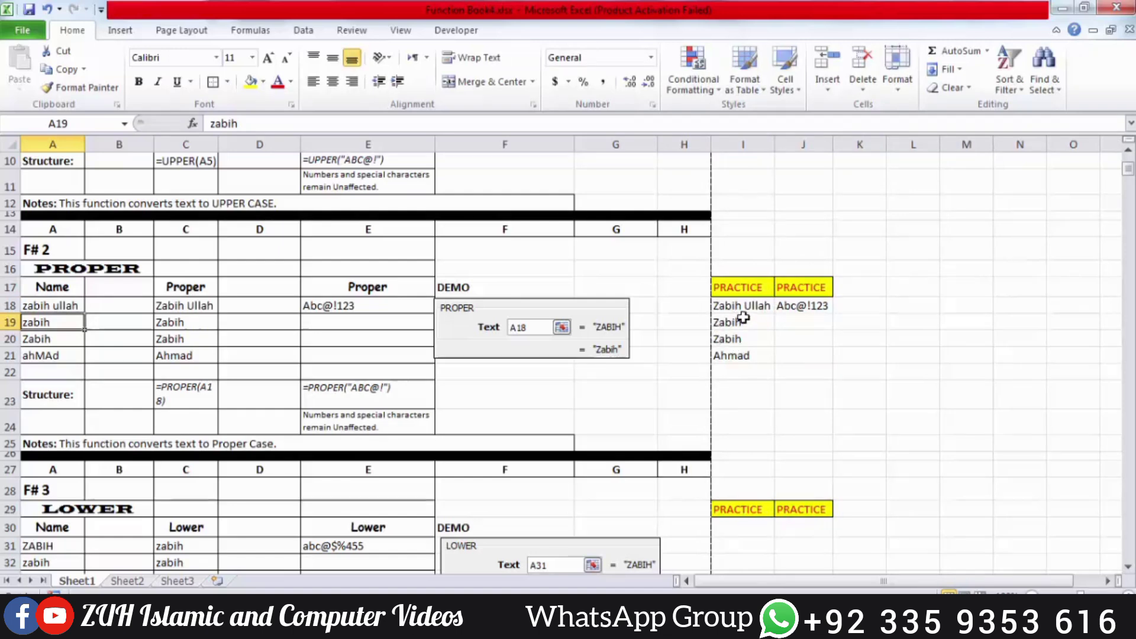
Enter =LOWER(A31) in I30 and fill it down the LOWER practice column
scroll(747, 337, "down", 4)
left_click(742, 318)
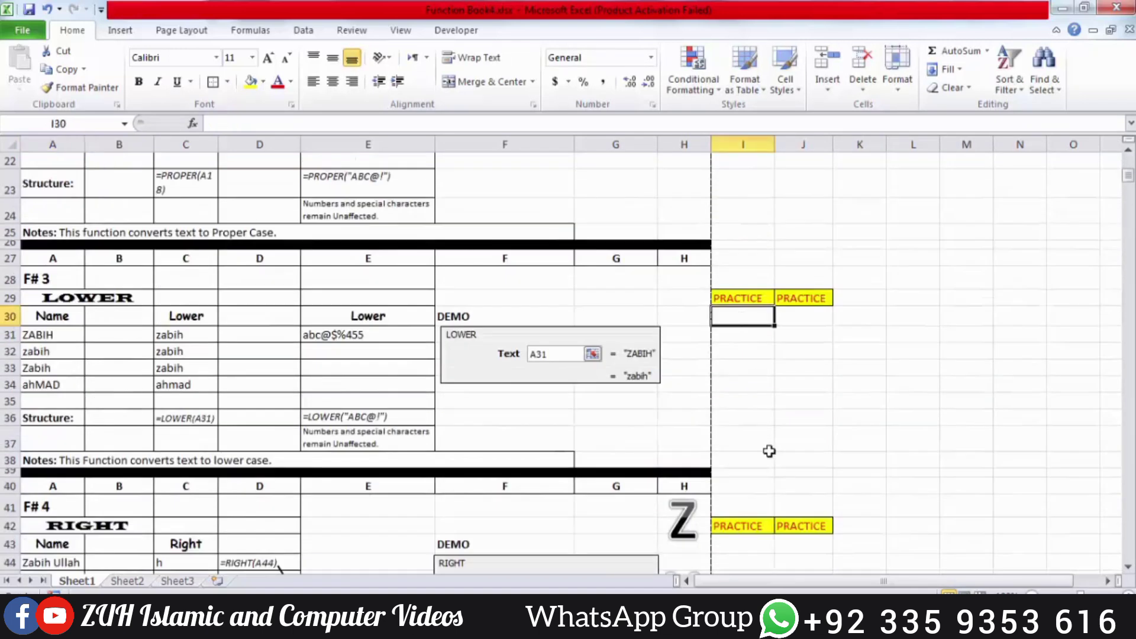
type("=lower")
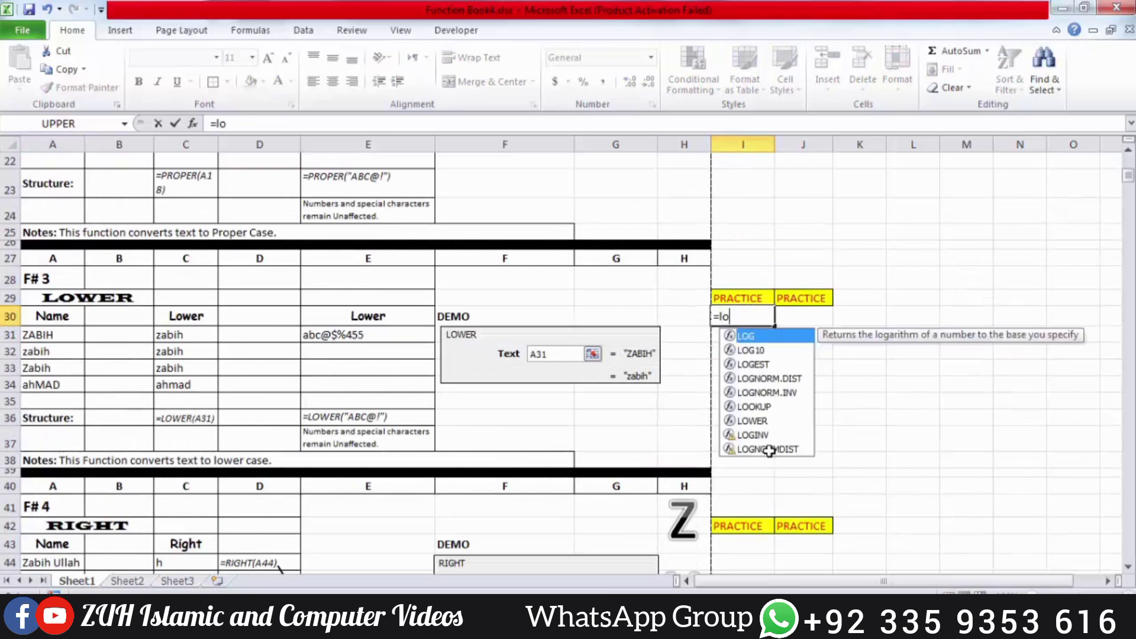
key("Tab")
left_click(59, 336)
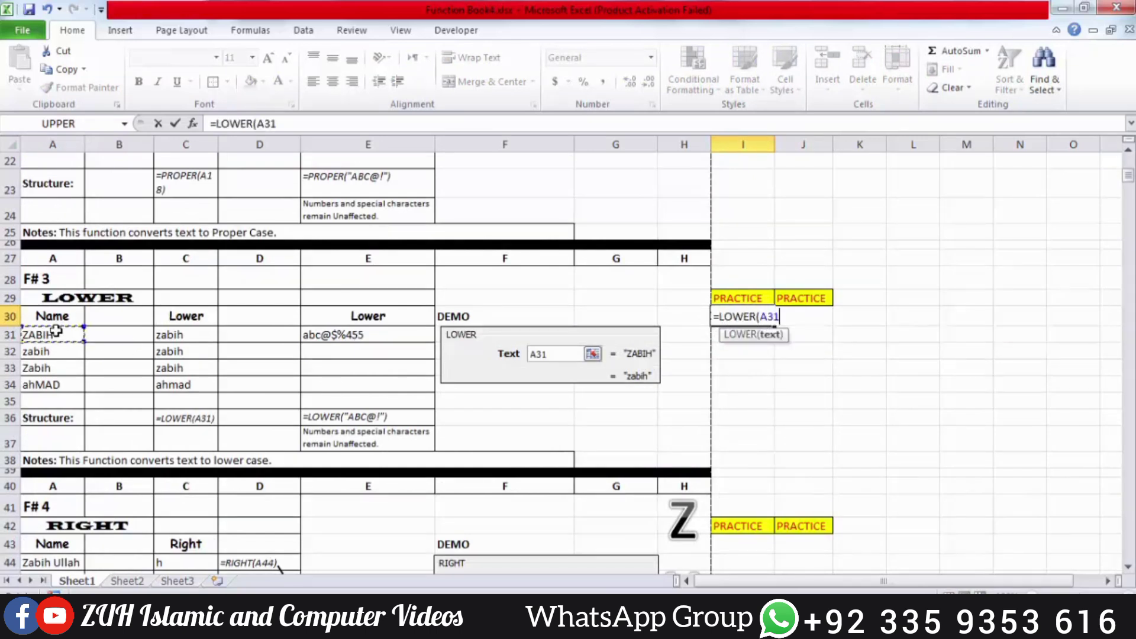
key("Return")
left_click(744, 317)
left_click_drag(774, 325, 755, 381)
Enter =LOWER(E31) in J30 so it displays abc@$%455
left_click(809, 313)
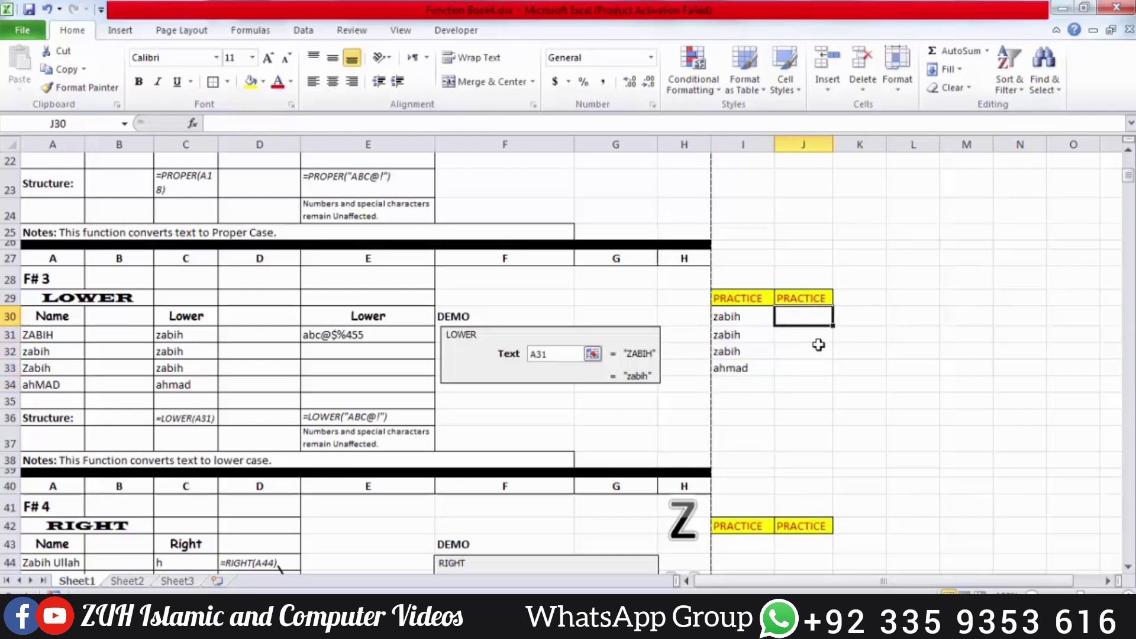
type("=lower")
double_click(818, 336)
left_click(354, 332)
key("Return")
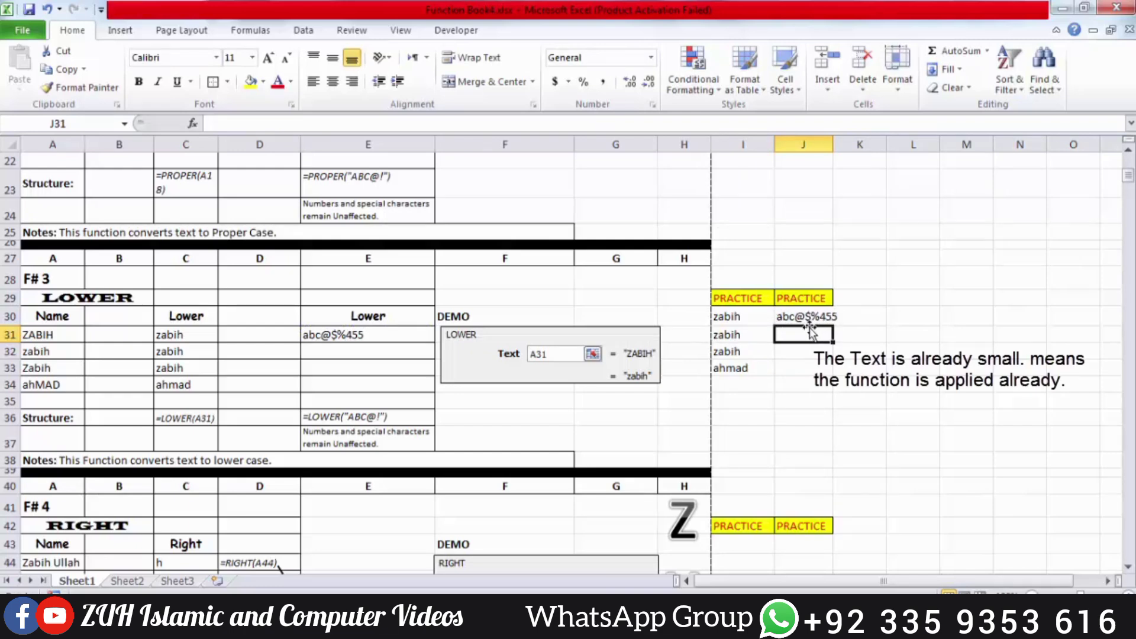
scroll(808, 328, "down", 4)
Enter =RIGHT(A44) in I43 and fill it down to I46, showing h, n, n, n
left_click(754, 320)
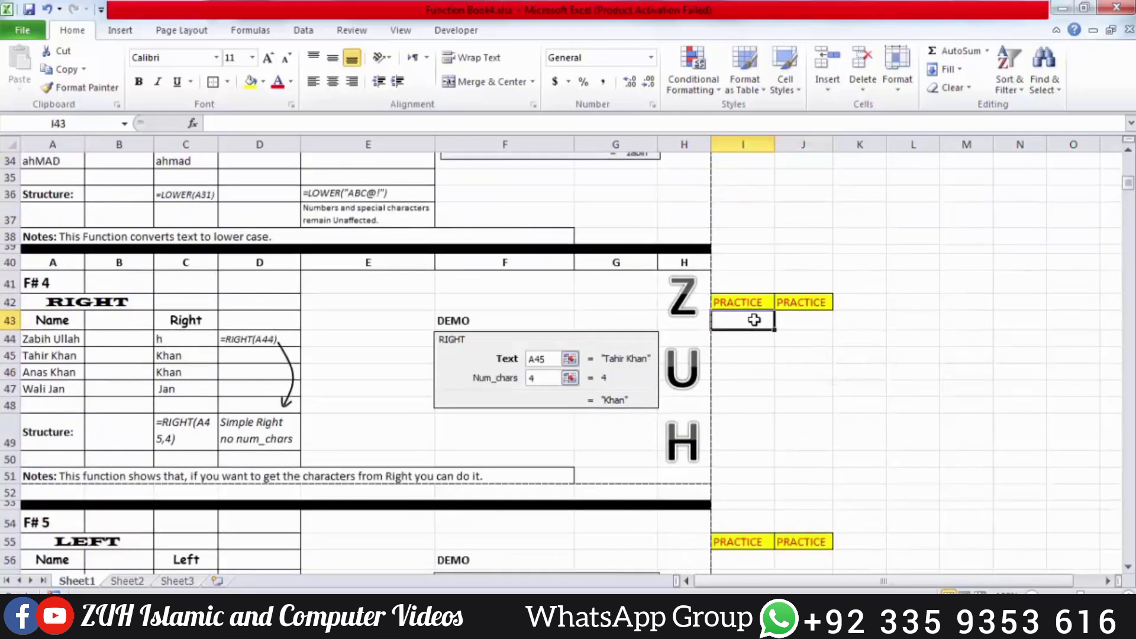
type("=ri")
key("Tab")
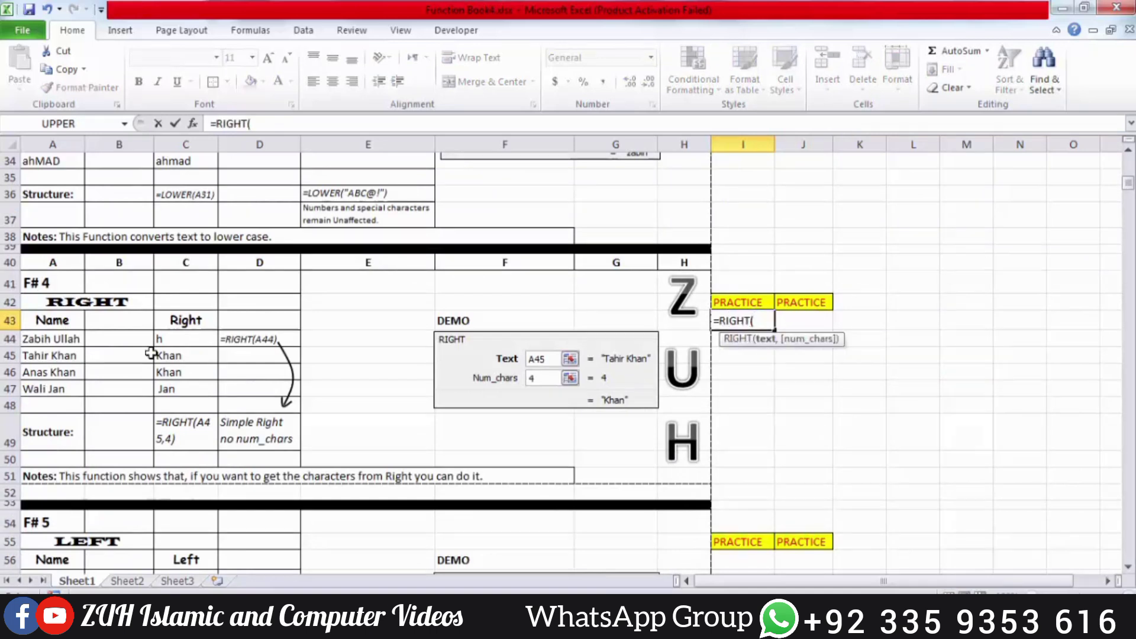
left_click(65, 340)
key("Return")
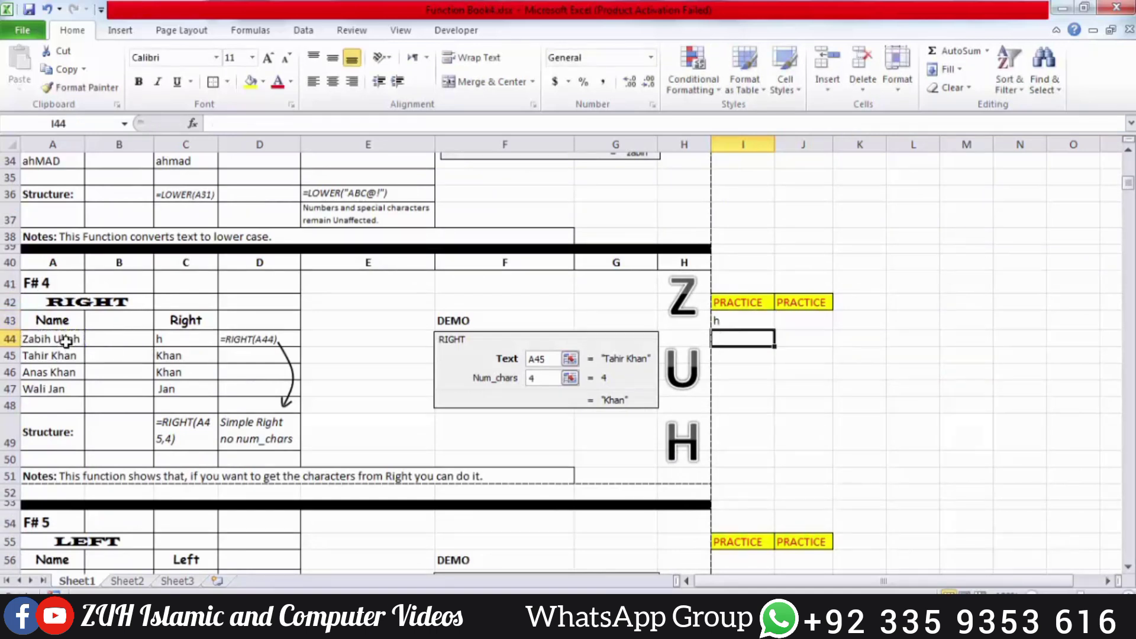
left_click_drag(738, 319, 742, 374)
key("ctrl+d")
left_click(733, 316)
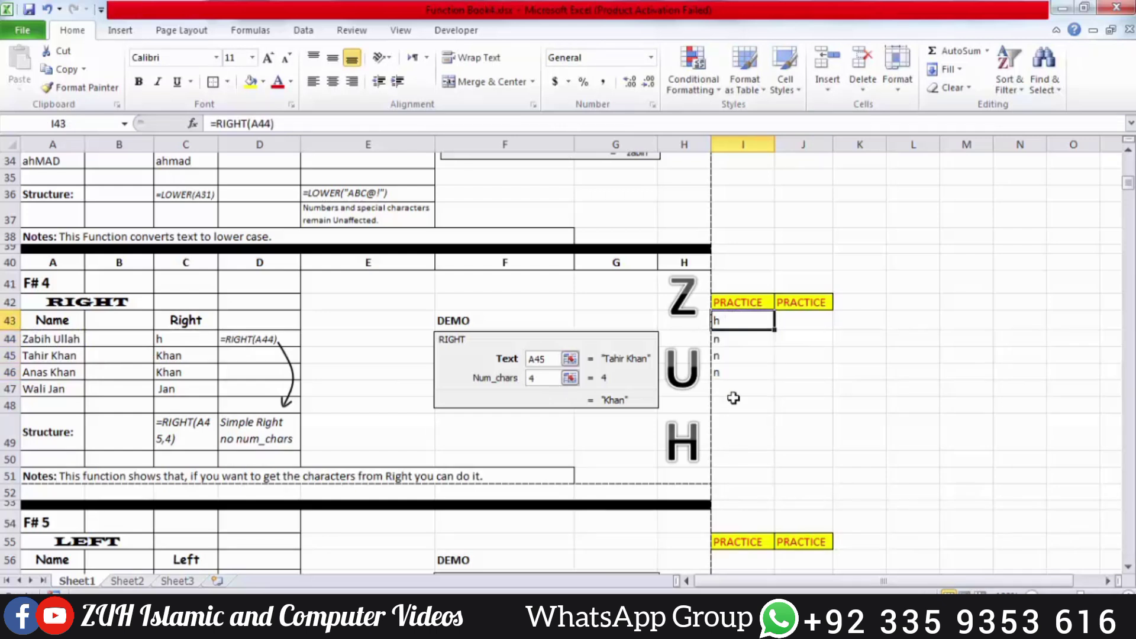
left_click_drag(735, 377, 731, 387)
Enter =RIGHT(A44,5) in J43 to take the last five characters
key("Right")
key("Up")
key("Up")
key("Up")
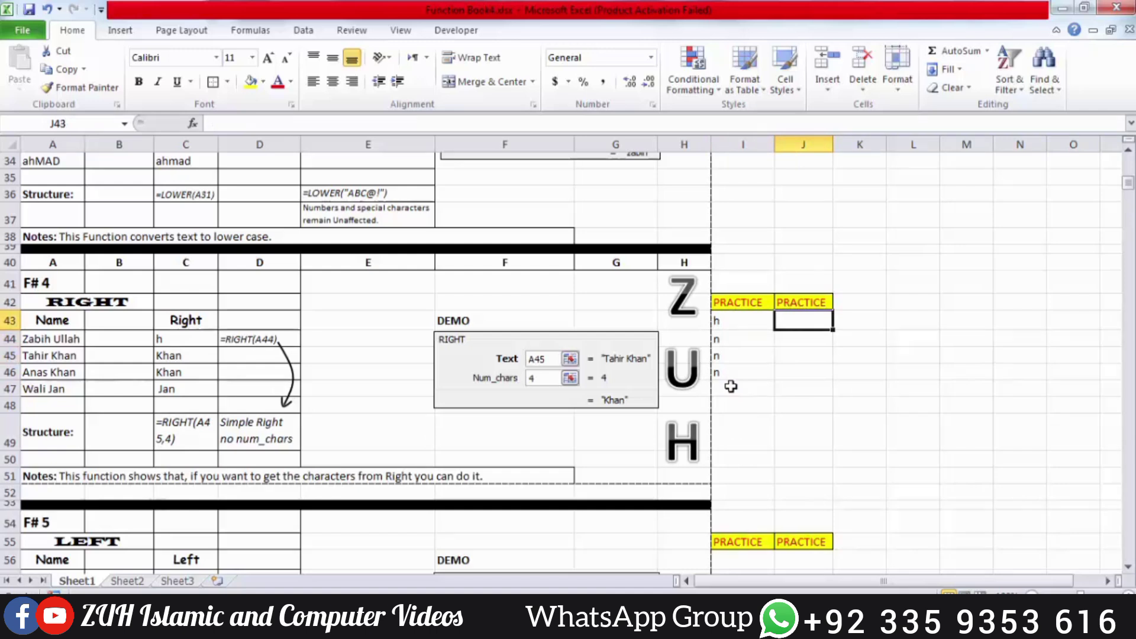
type("=rig")
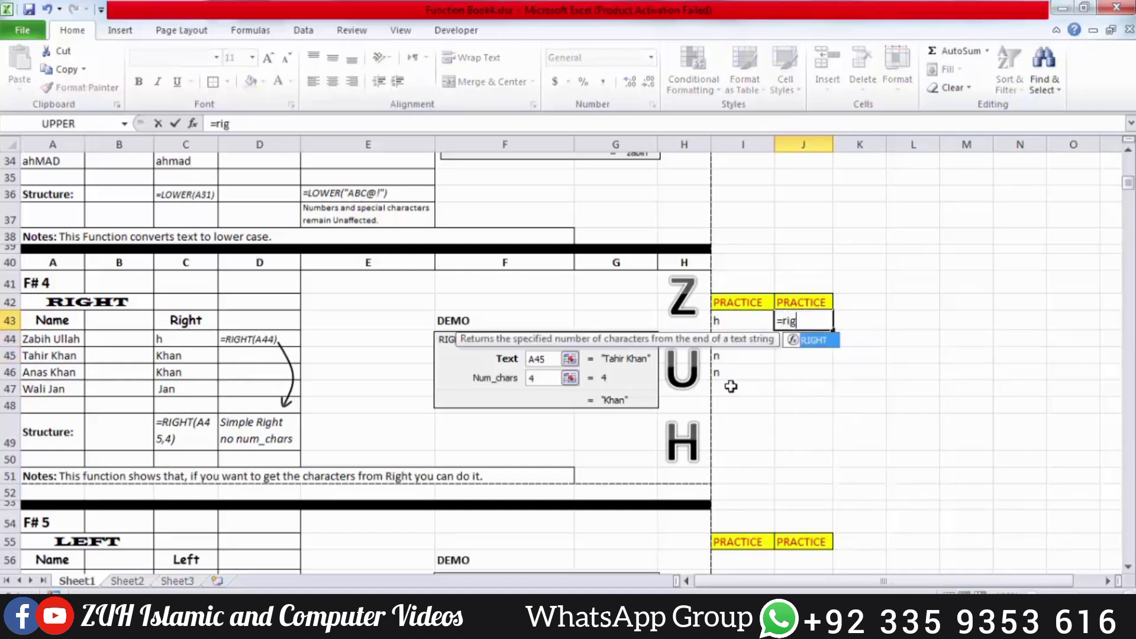
key("Tab")
left_click(63, 345)
type(",")
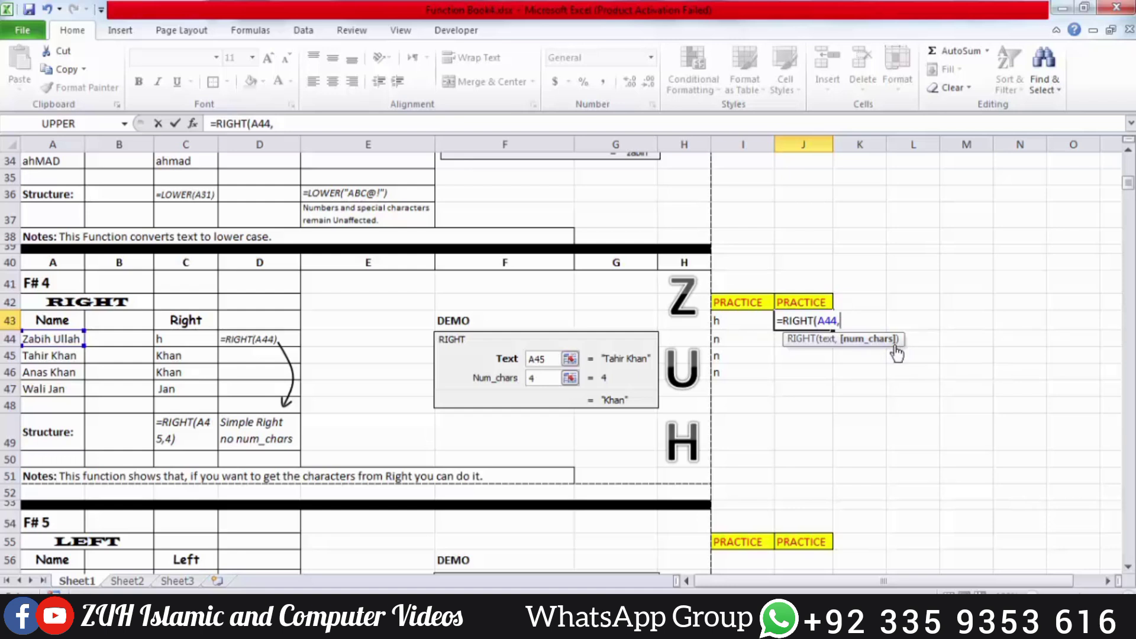
type("5)")
key("Return")
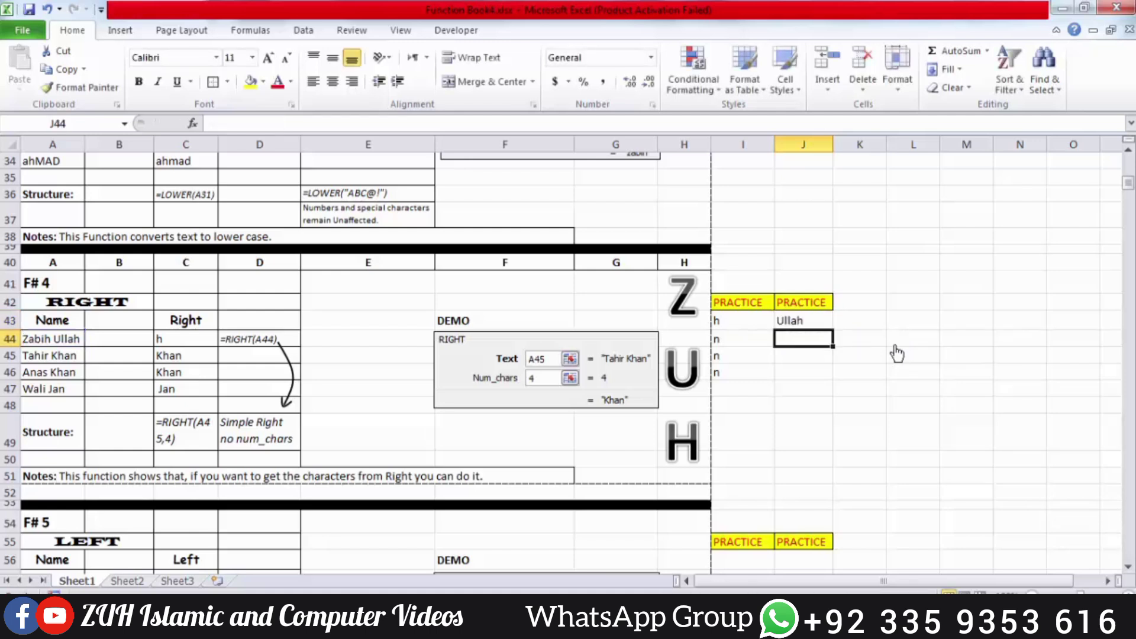
Fill the five-character RIGHT formula down J43:J46 and check each copied formula
key("Up")
key("shift+Down")
key("shift+Down")
key("shift+Down")
key("shift+Down")
key("ctrl+d")
key("Down")
key("Down")
key("Down")
key("Up")
key("Up")
key("Up")
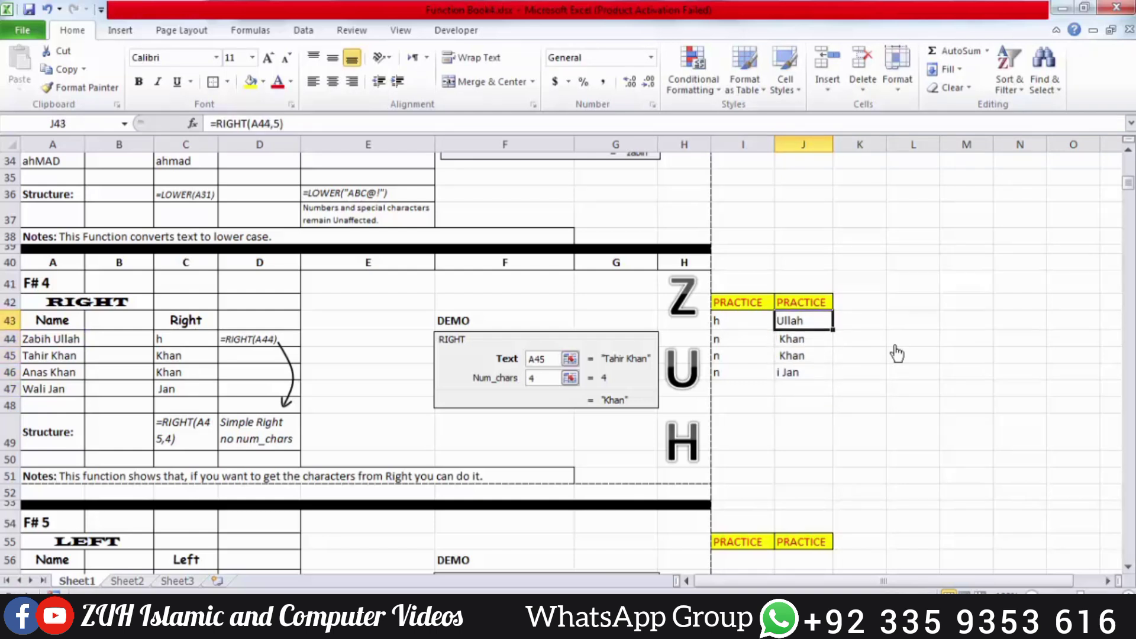
key("Down")
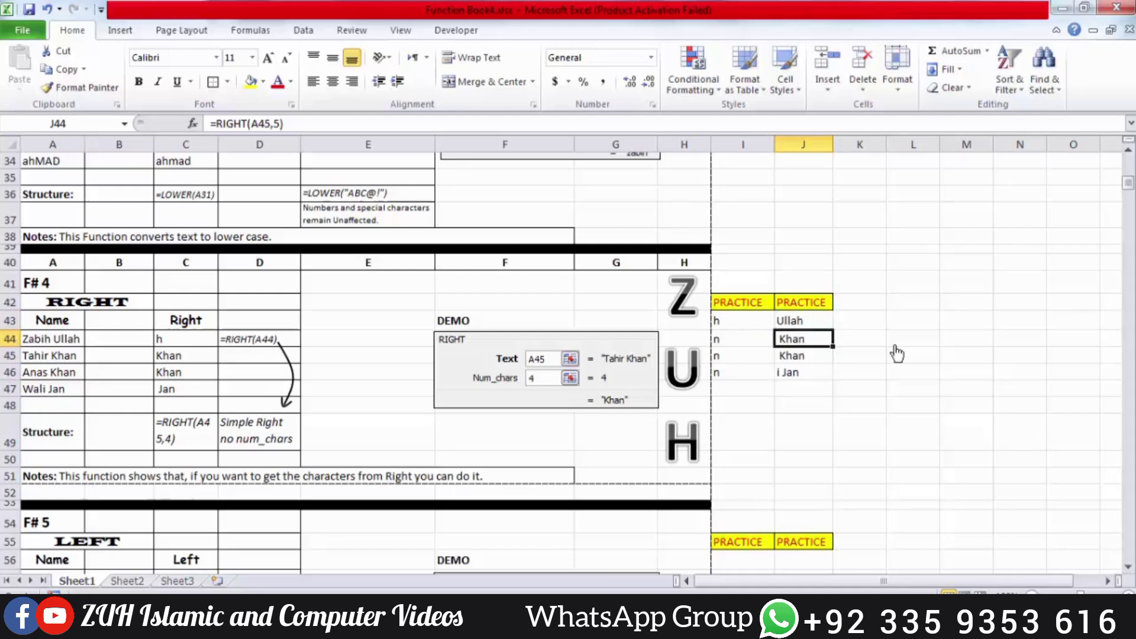
key("Down")
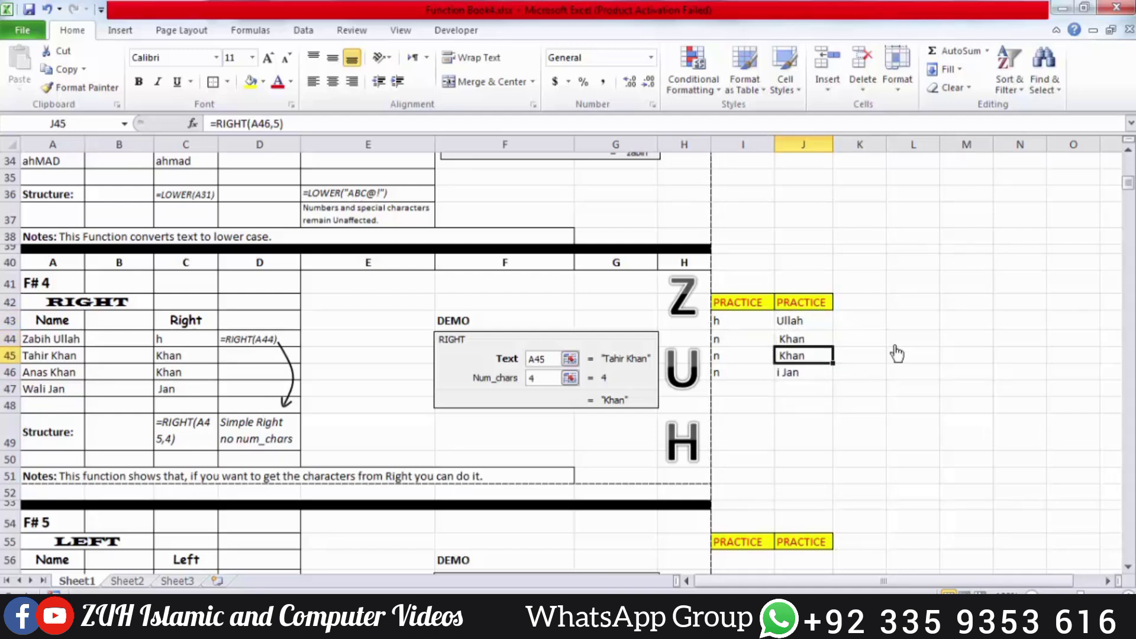
key("Down")
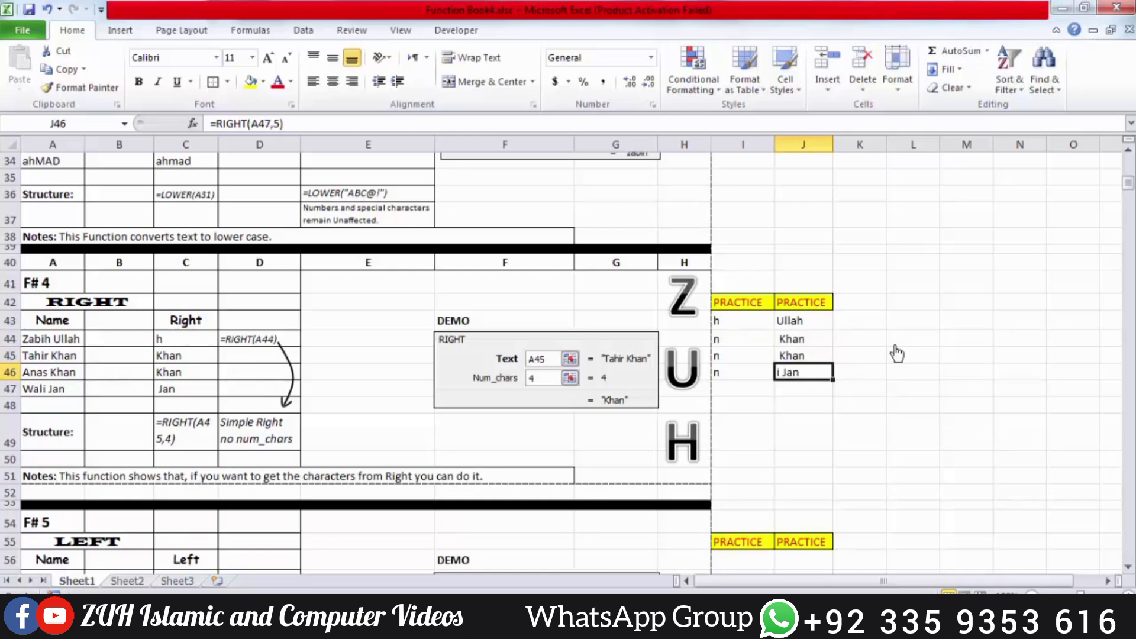
scroll(897, 353, "down", 4)
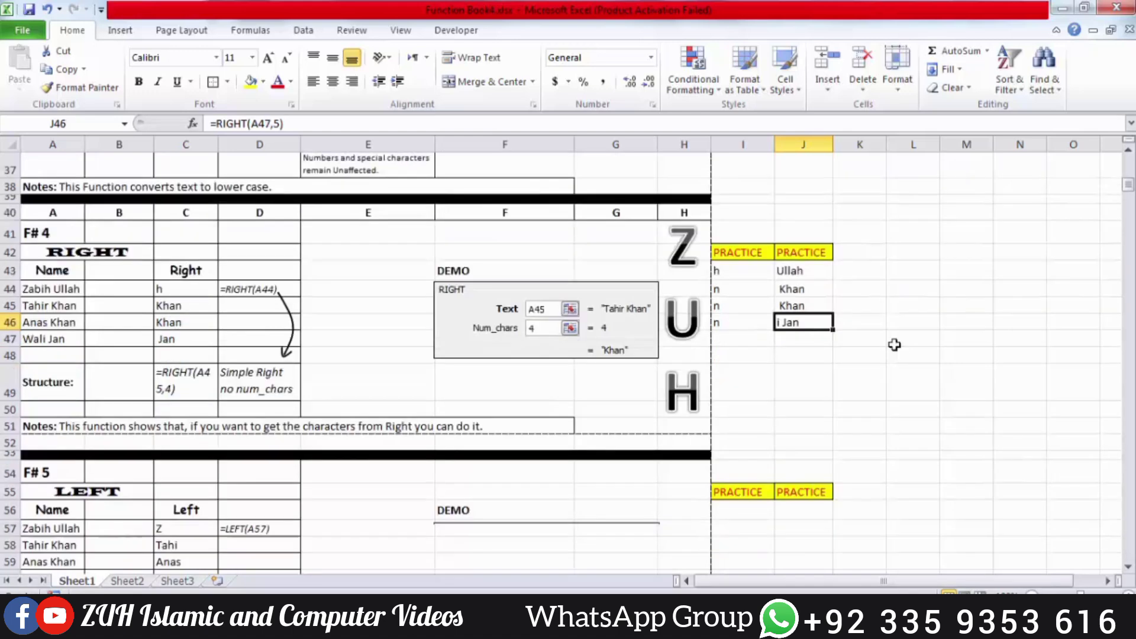
Enter =LEFT(A57) in I56 and fill it down to I59, giving Z, T, A, W
left_click(750, 351)
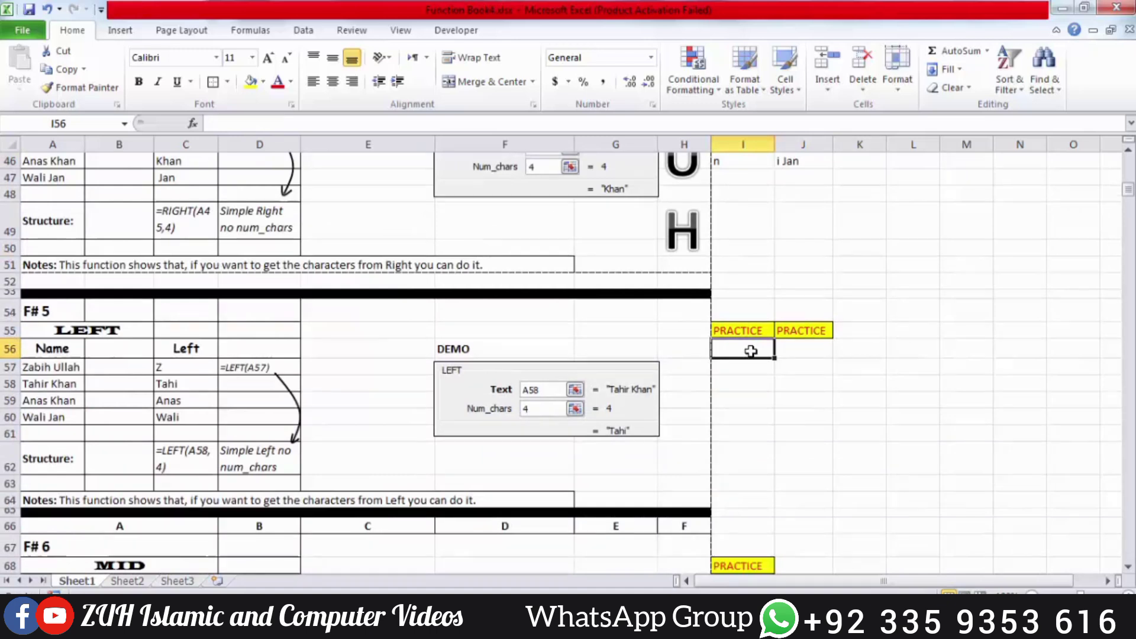
type("=lef")
key("Tab")
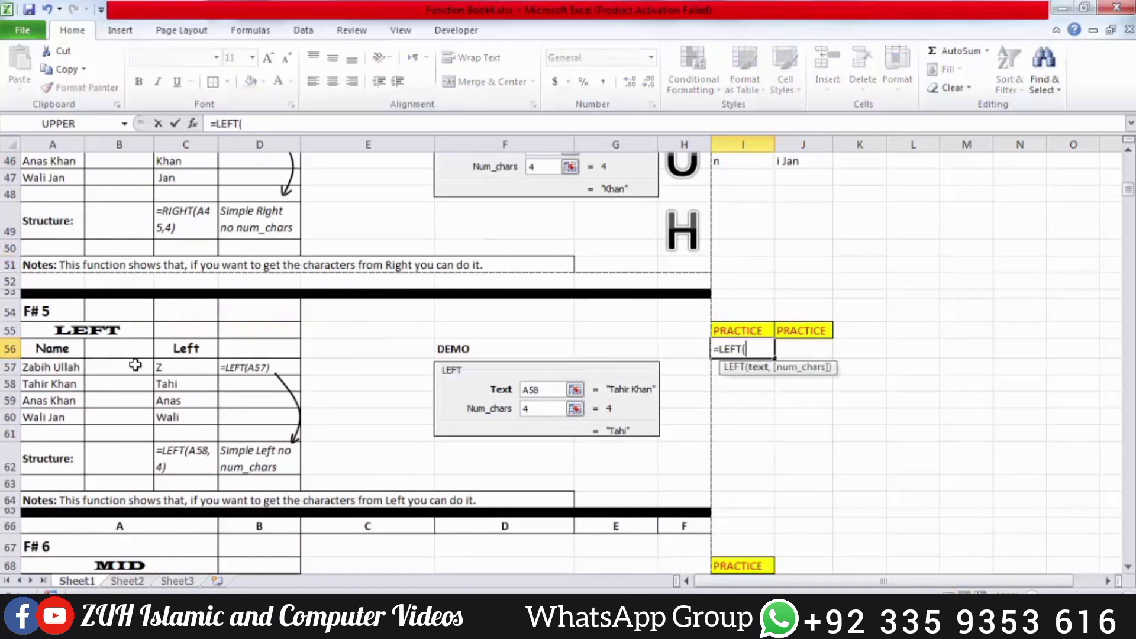
left_click(69, 368)
key("Return")
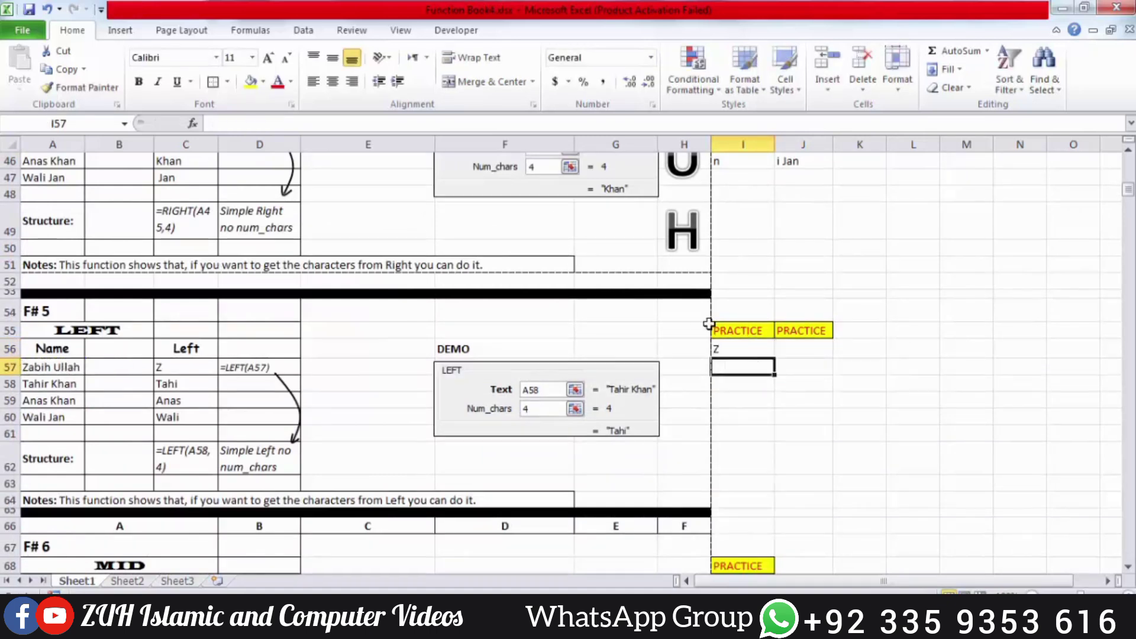
left_click_drag(734, 349, 736, 410)
key("ctrl+d")
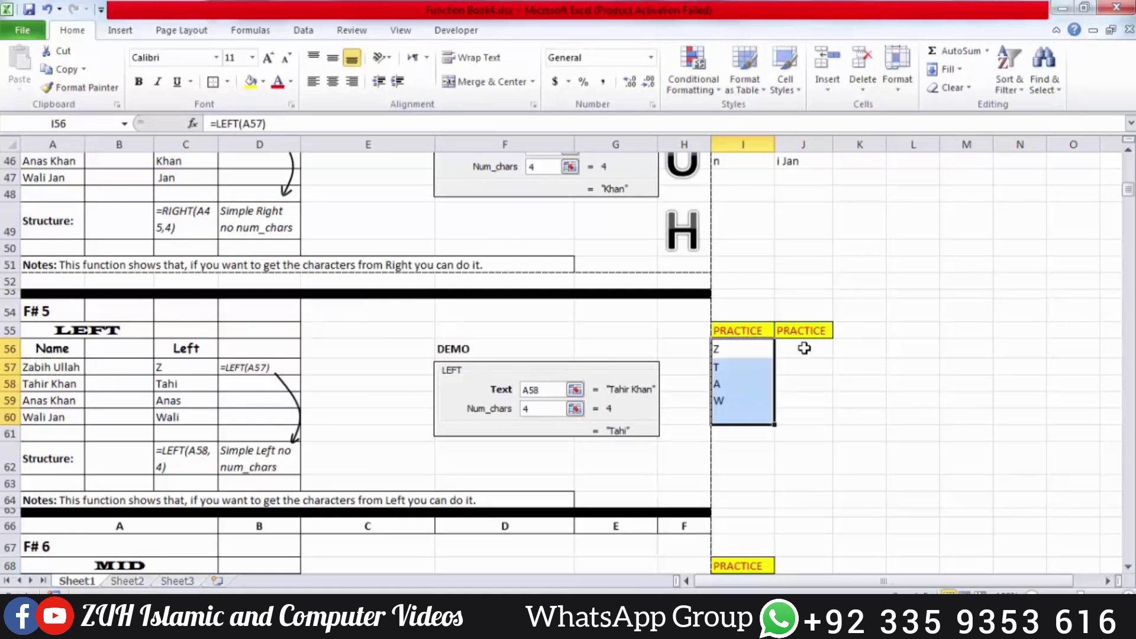
Enter =LEFT(A57,4) in J56 and fill it down, giving Zabi, Tahi, Anas, Wali
left_click(803, 348)
type("=lef")
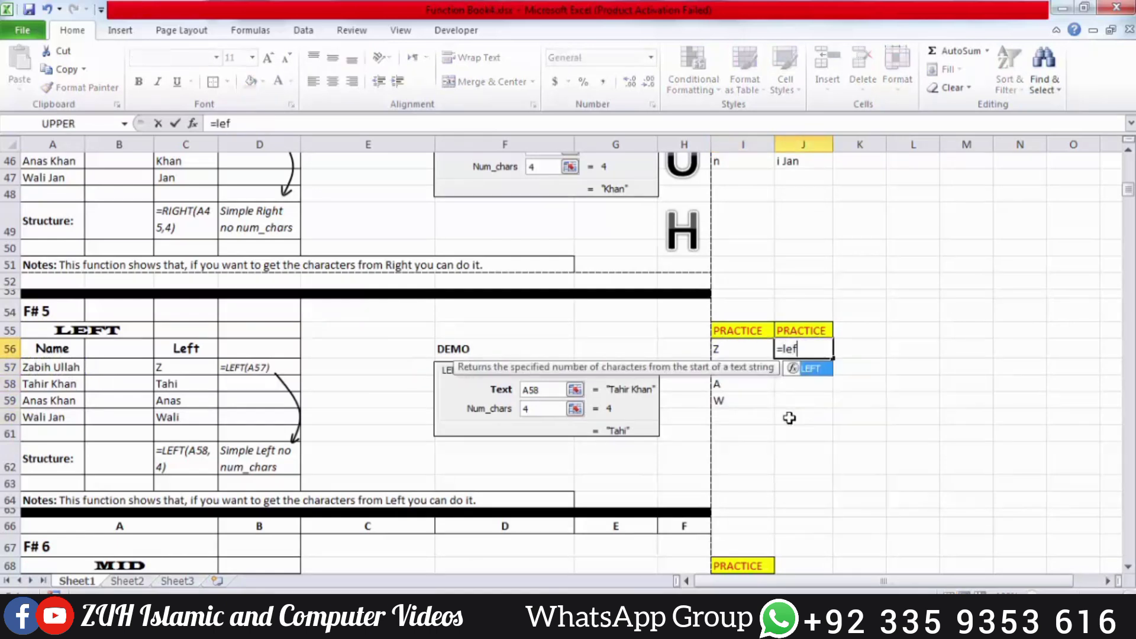
key("Tab")
left_click(62, 366)
type(",")
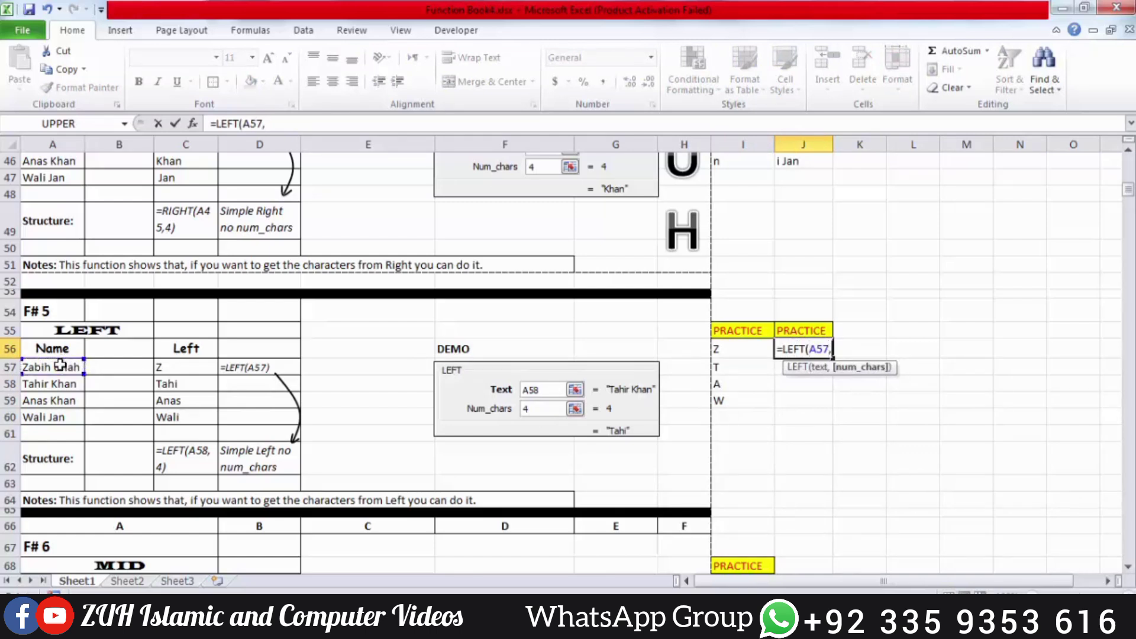
type("4)")
key("ctrl+Return")
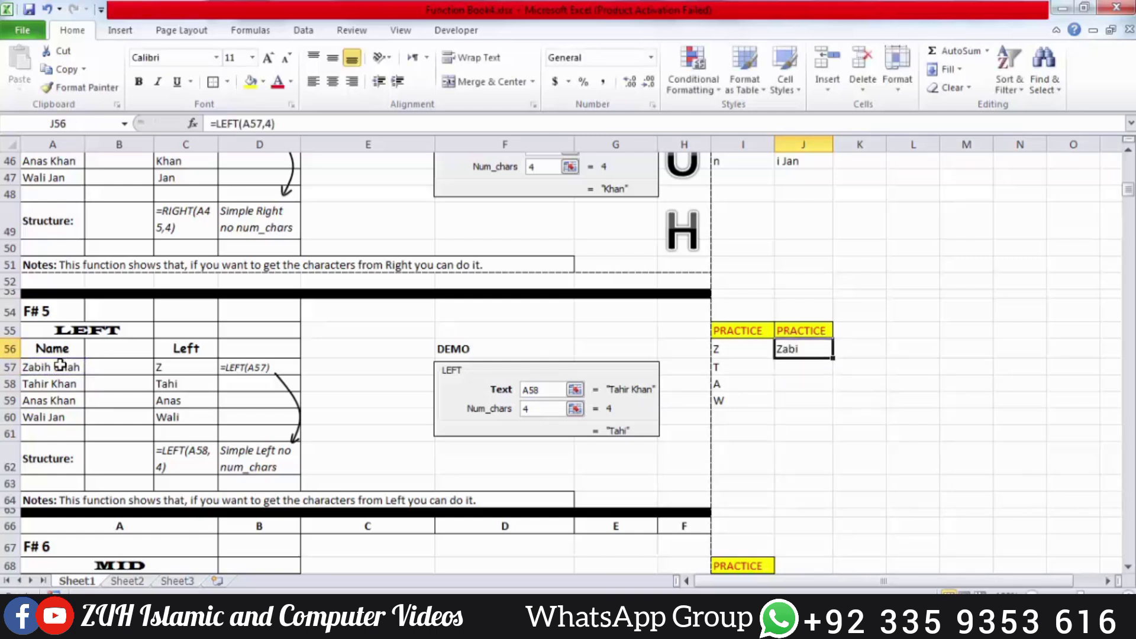
key("shift+Down")
key("shift+Down")
key("shift+Down")
key("shift+Down")
key("ctrl+d")
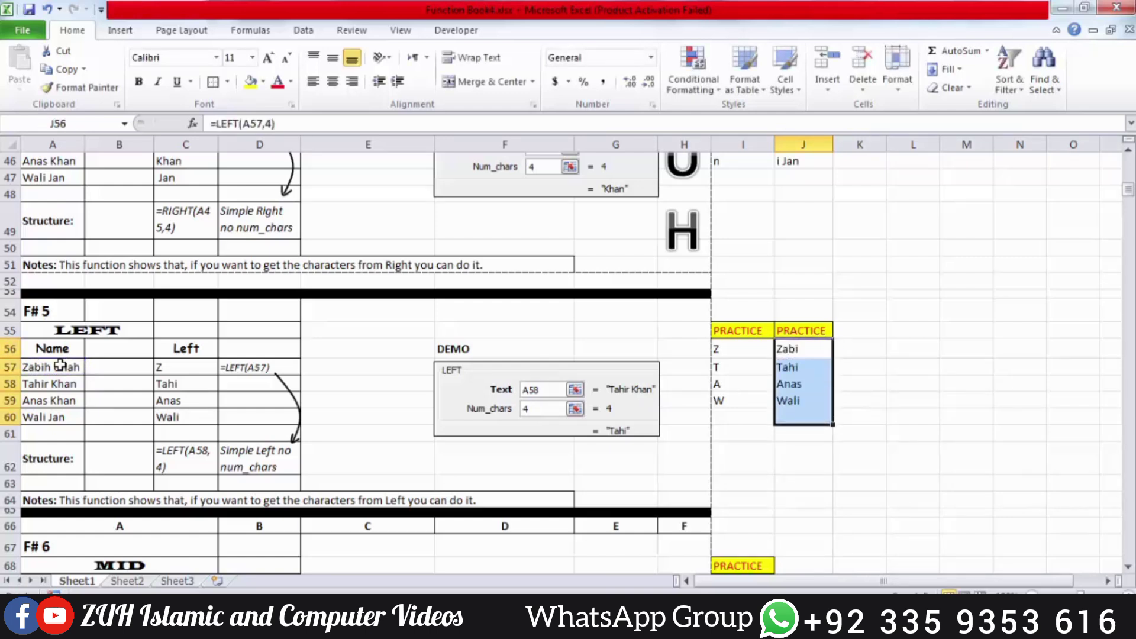
left_click(795, 368)
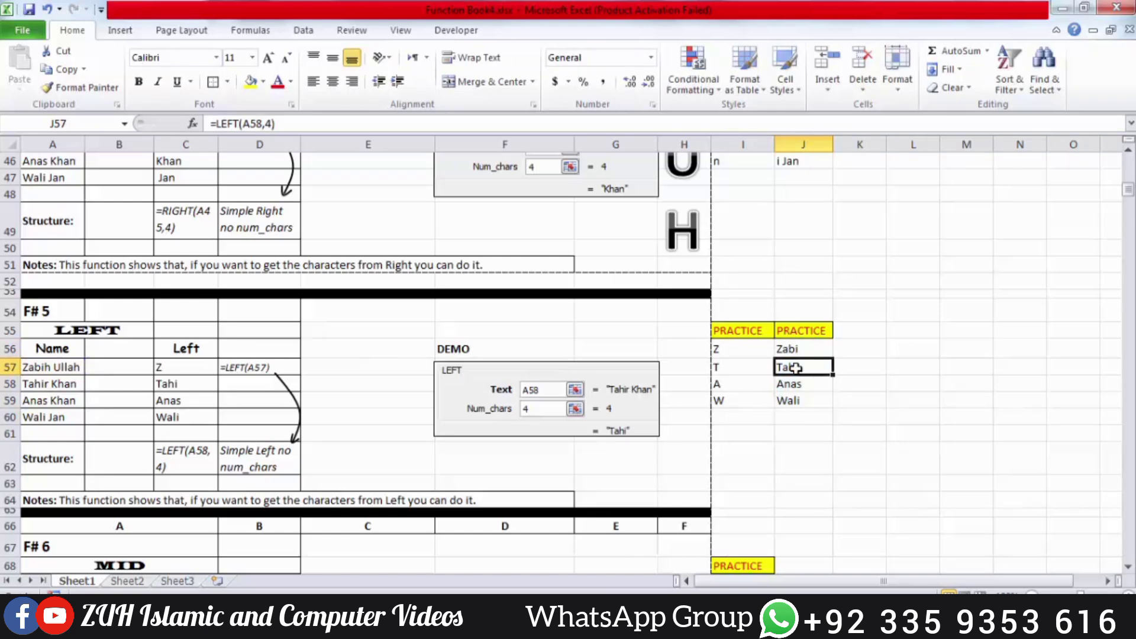
scroll(795, 368, "down", 3)
Enter =MID(A70,5,6) in I69 and fill it into I70, both showing 'is the'
left_click(747, 412)
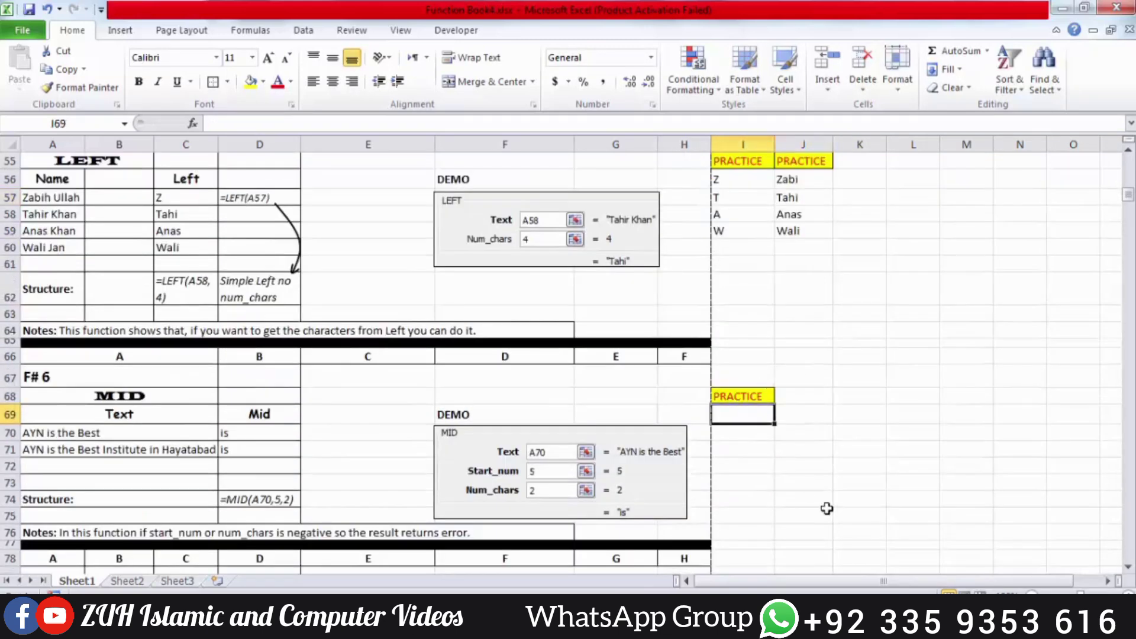
type("=mid(")
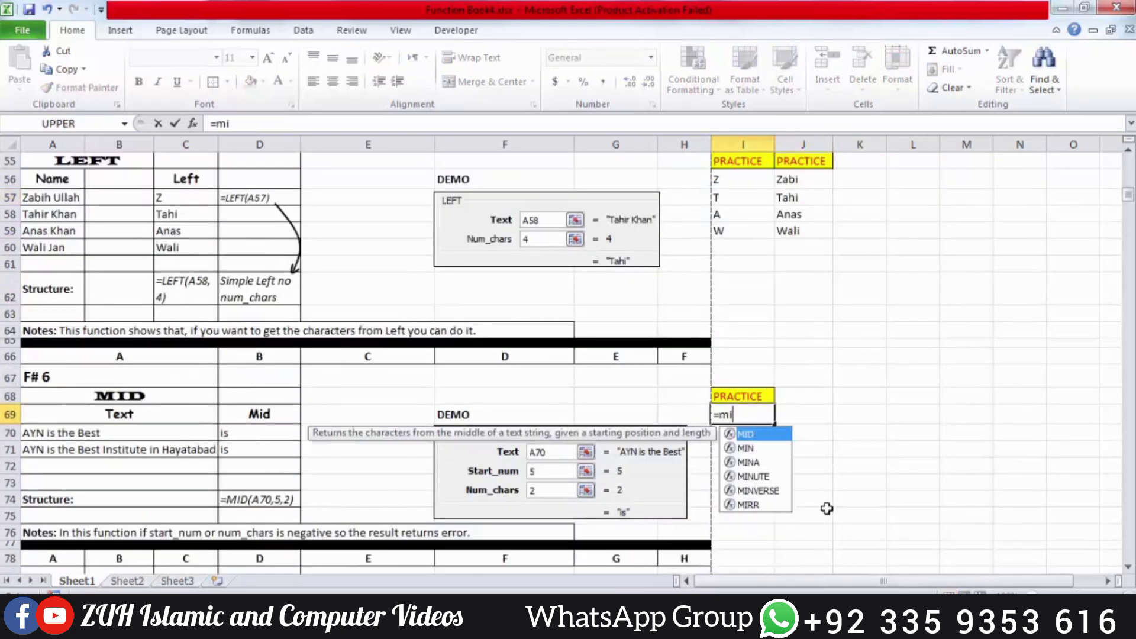
left_click(101, 434)
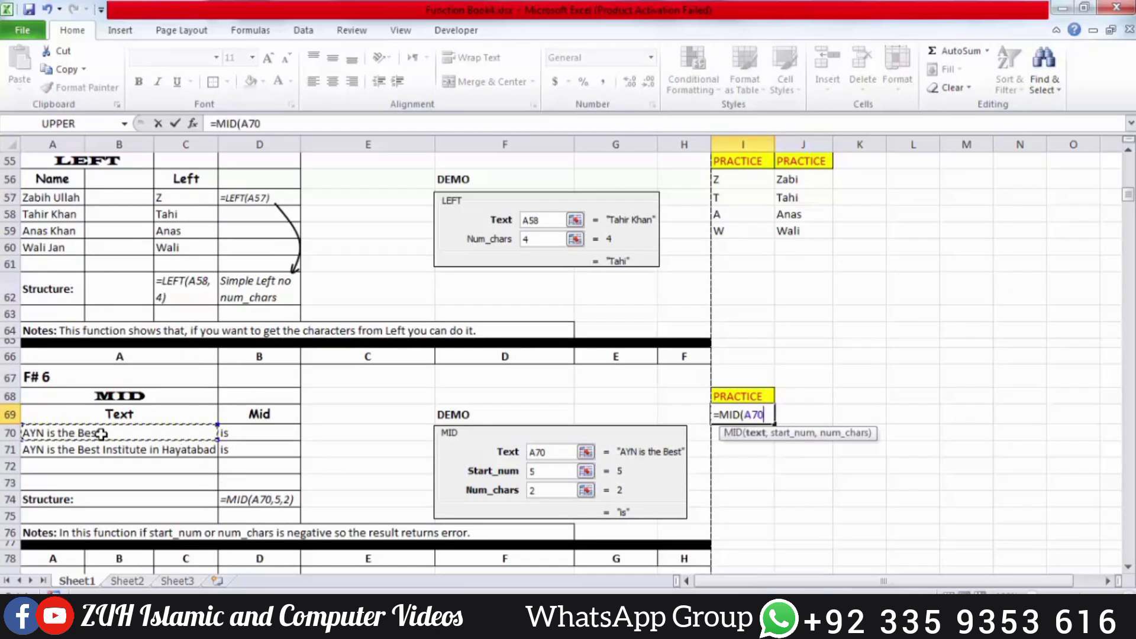
type(",")
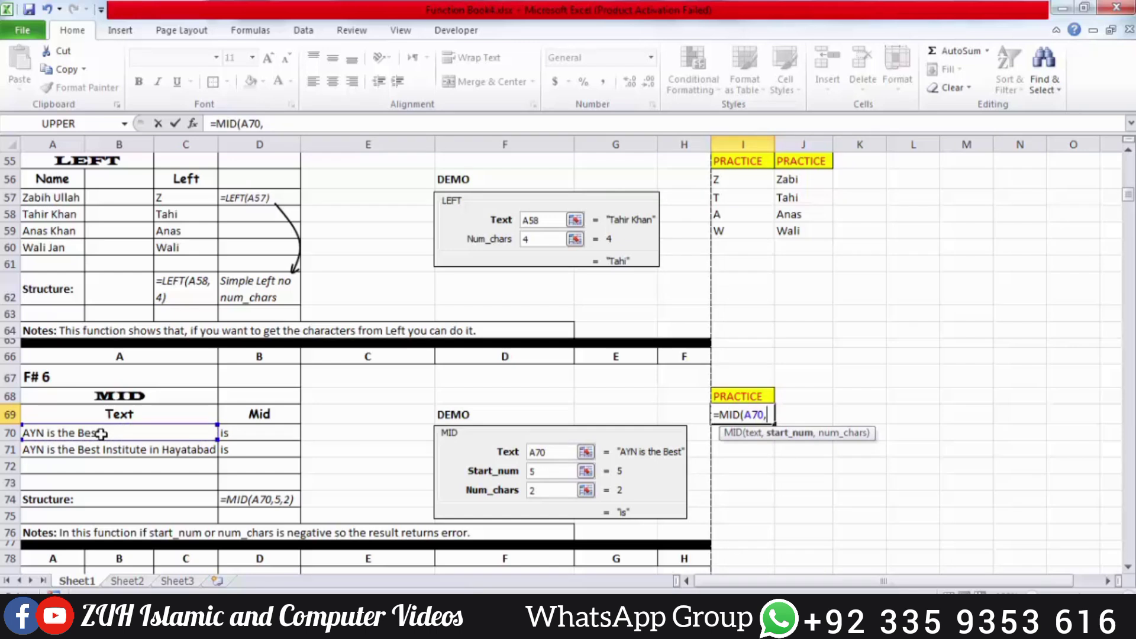
type("5")
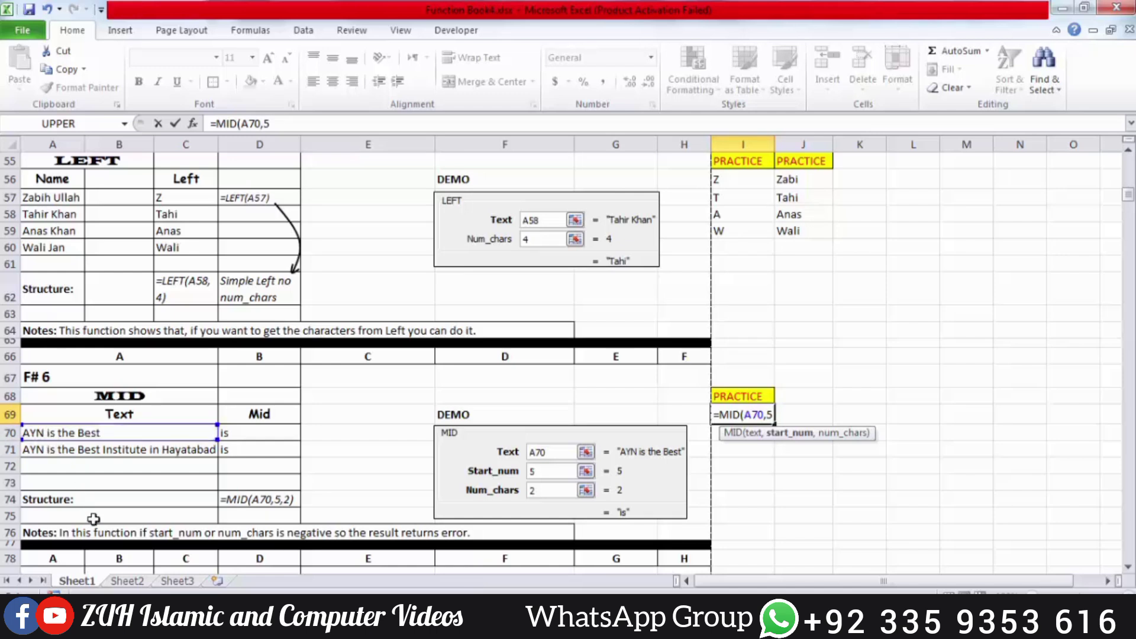
type(",")
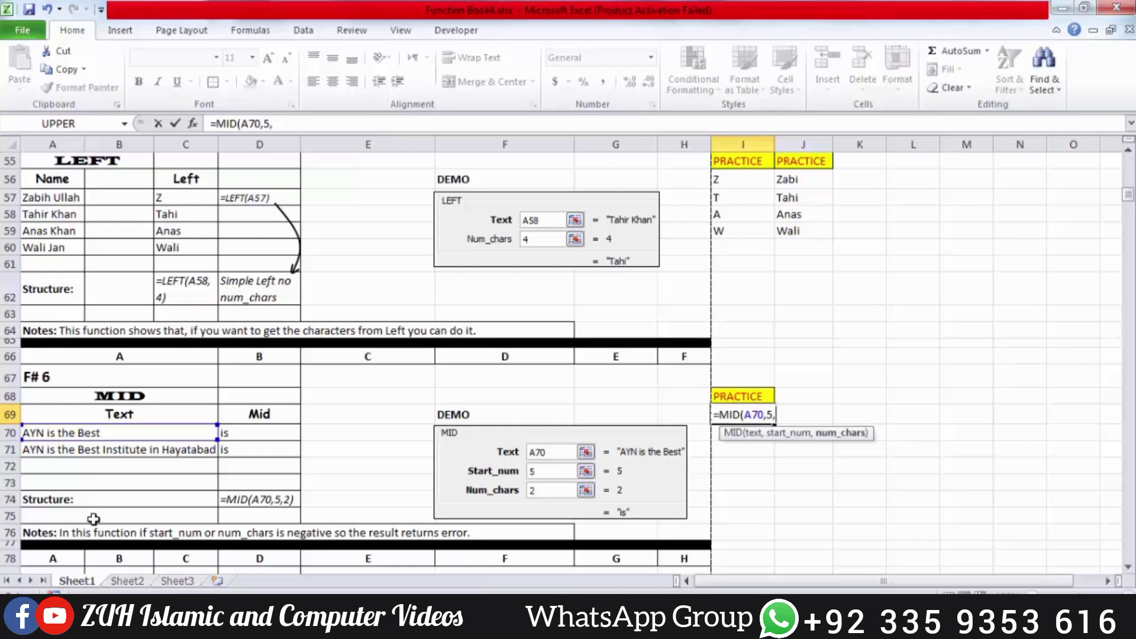
type("6)")
key("Return")
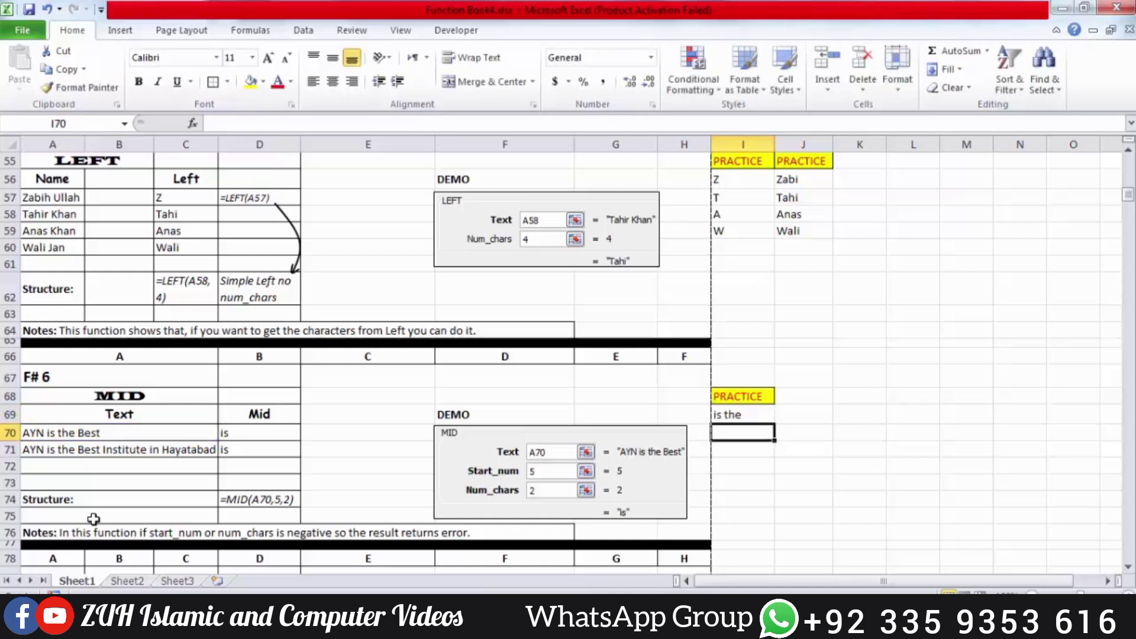
key("Up")
key("shift+Down")
key("ctrl+d")
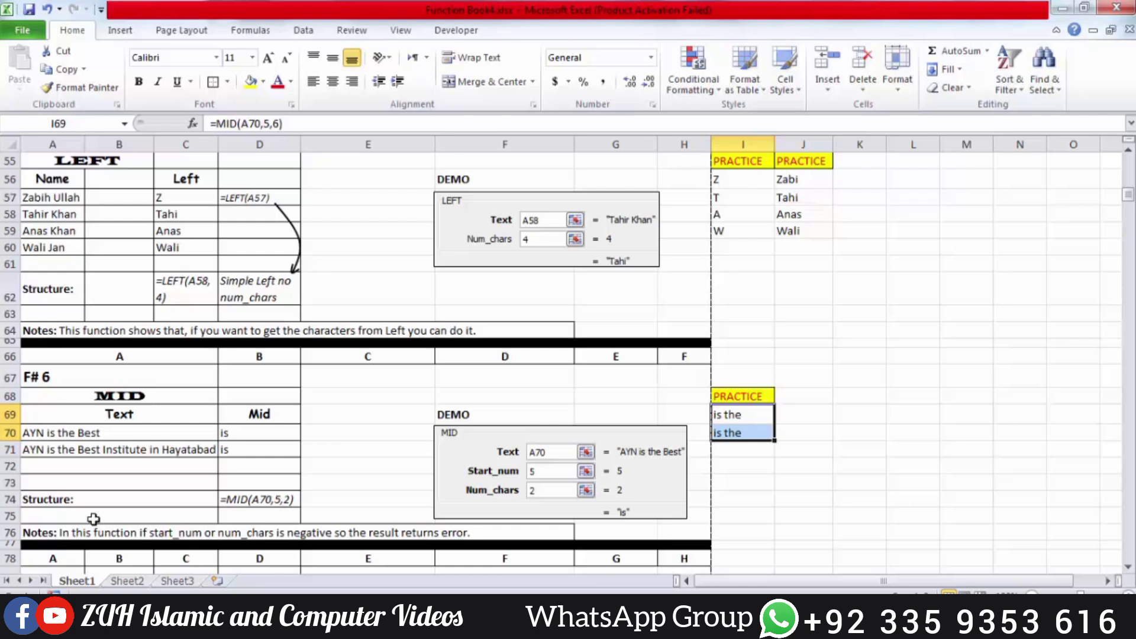
scroll(93, 519, "down", 3)
Enter =CODE(A82) in I81 and fill it down to I85
left_click(747, 449)
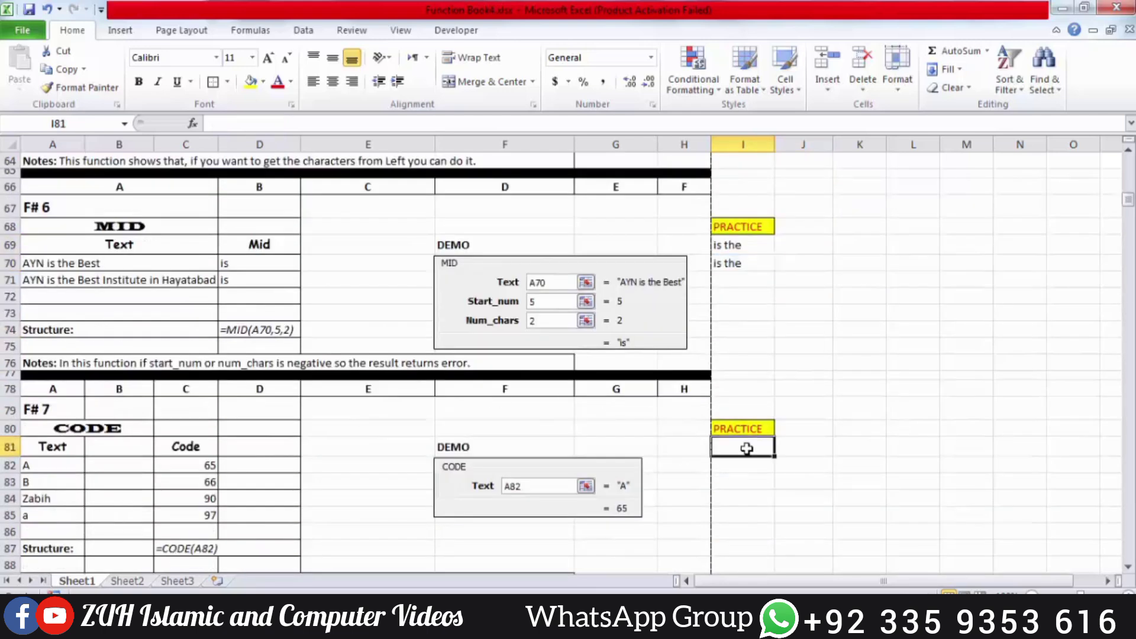
type("=cod")
key("Tab")
left_click(42, 465)
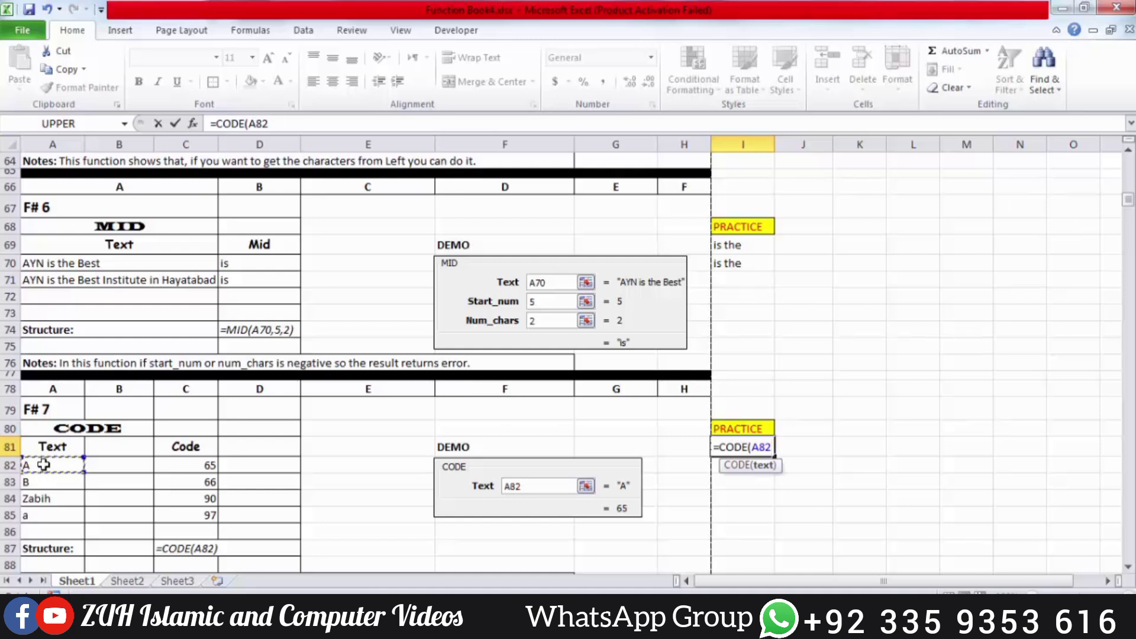
type(")")
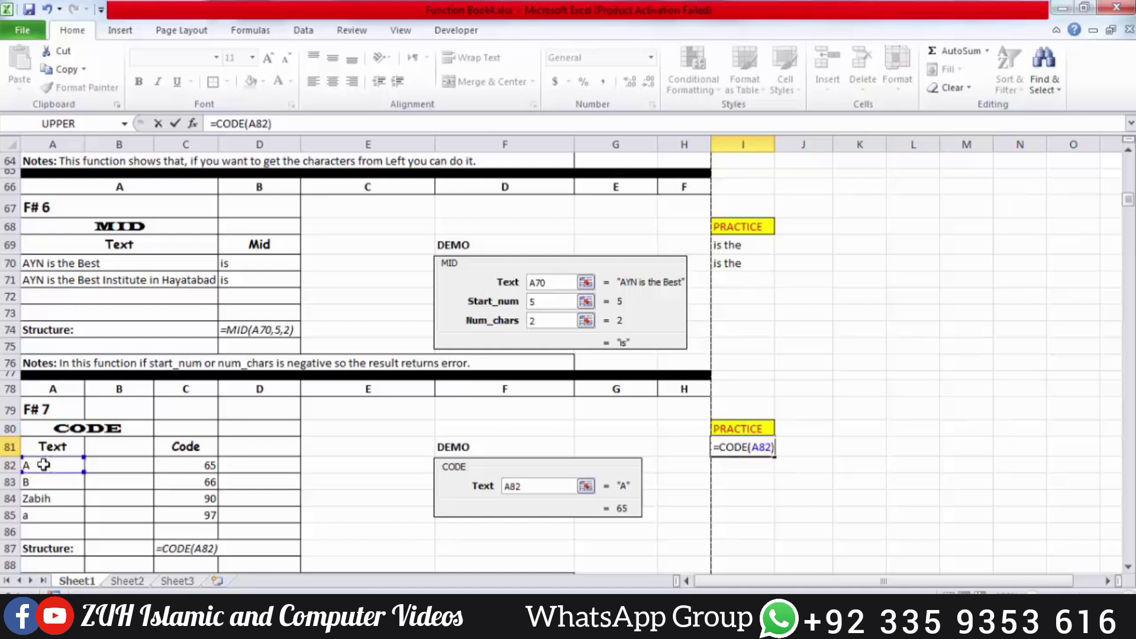
key("ctrl+Return")
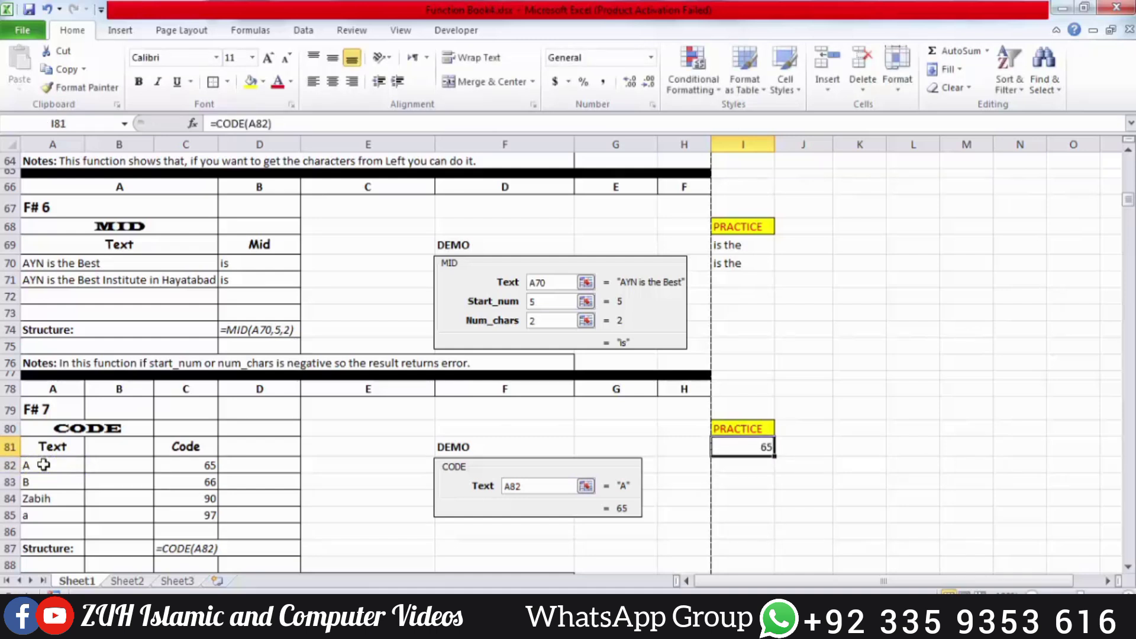
key("shift+Down")
key("shift+Down")
key("shift+Down")
key("shift+Down")
key("ctrl+d")
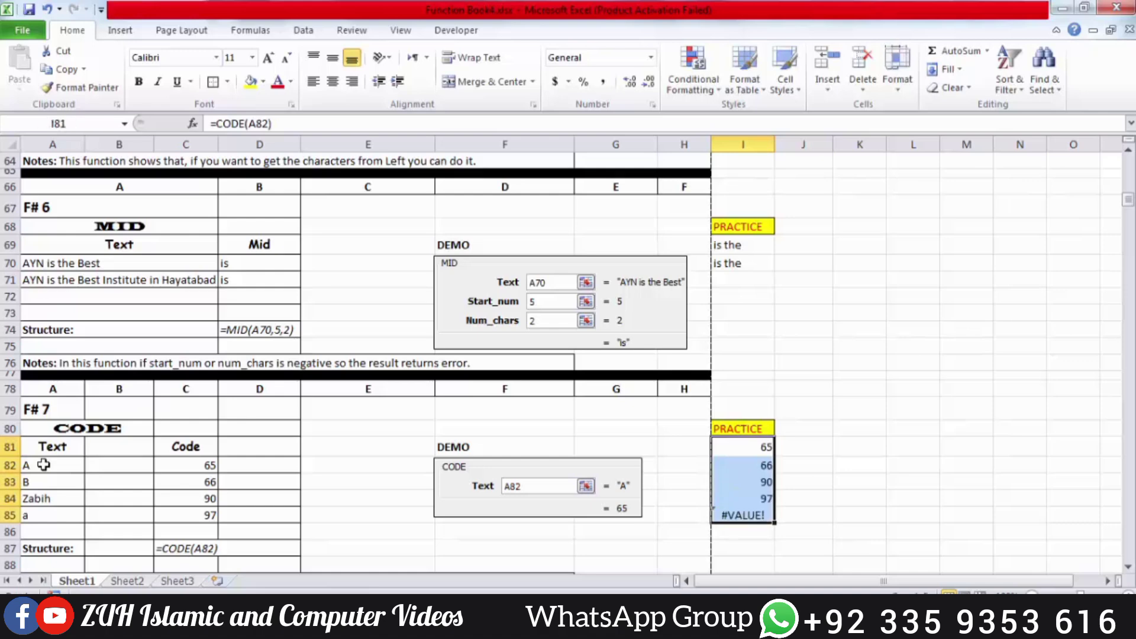
scroll(43, 465, "down", 2)
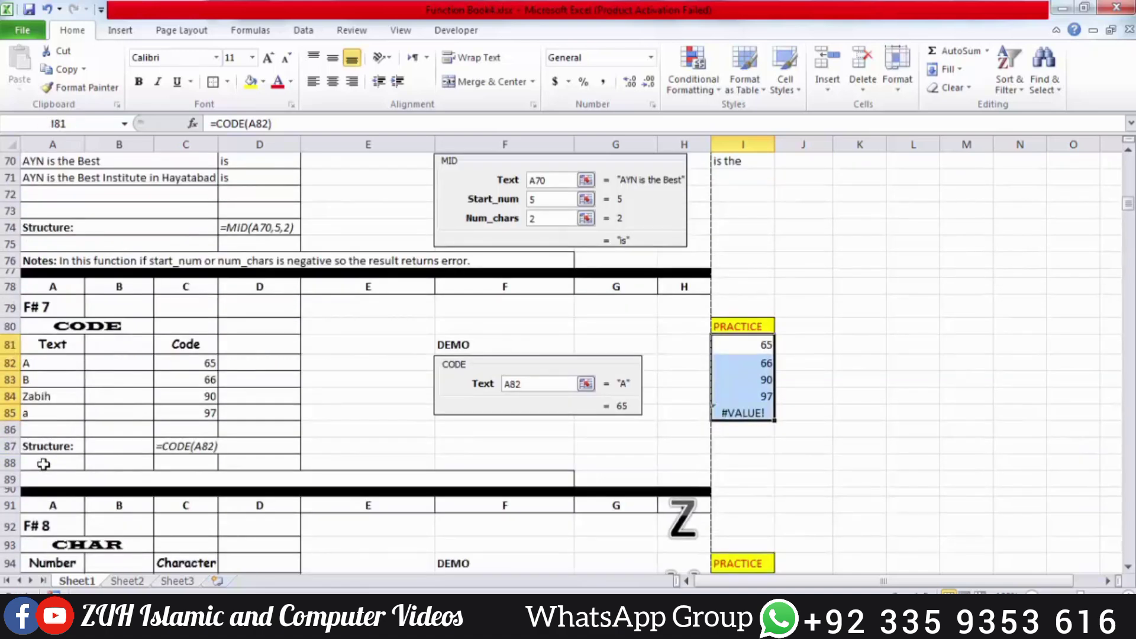
Check the formulas along row 85, then clear the #VALUE! result from I85
key("Down")
key("Down")
key("Down")
key("Down")
key("Left")
key("Left")
key("Left")
key("Left")
key("Left")
key("Left")
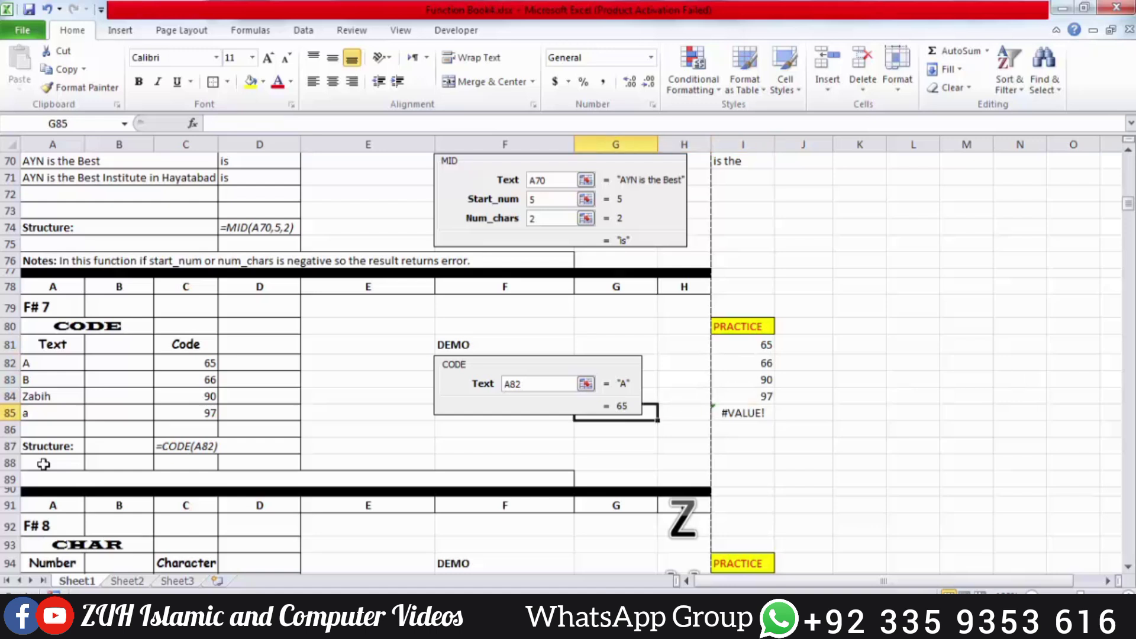
key("Left")
key("Left")
key("Right")
key("Right")
key("Right")
key("Right")
key("Right")
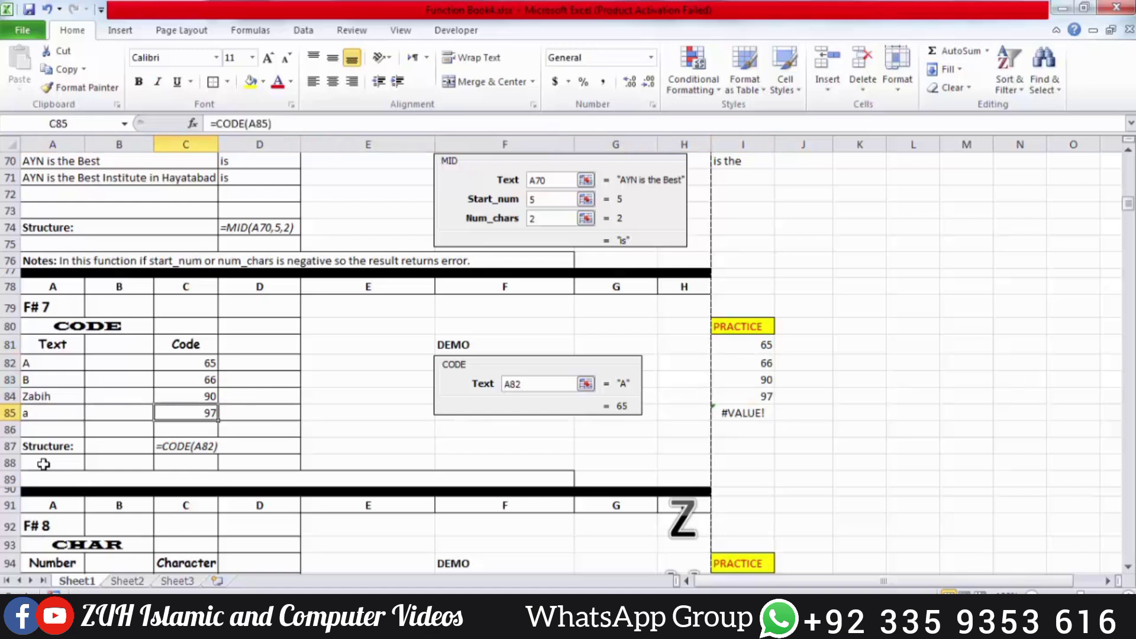
key("Right")
key("Right")
key("Right")
key("F2")
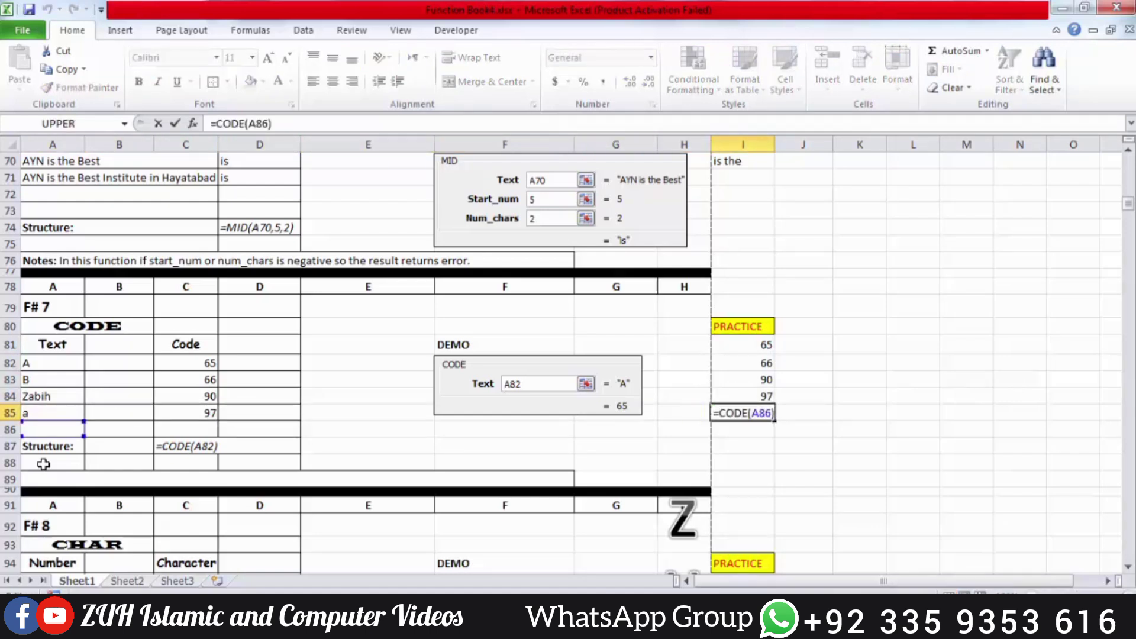
key("Return")
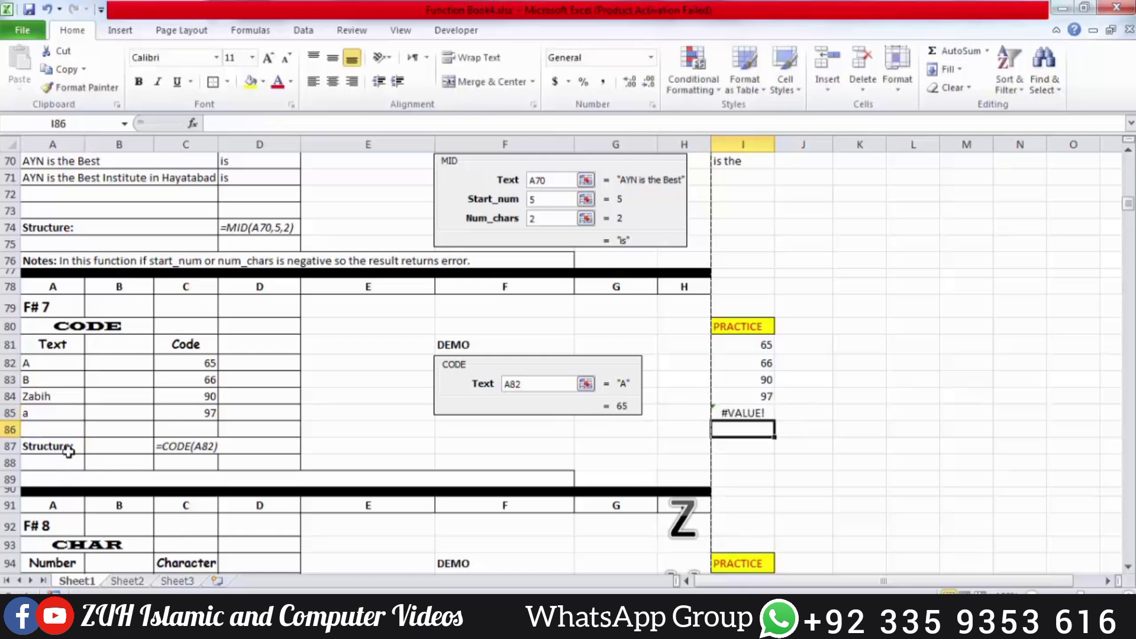
left_click(752, 414)
key("Delete")
Enter =CHAR(A95) in I95 and fill it down to I98, showing !, ", ÿ and B
scroll(751, 414, "down", 2)
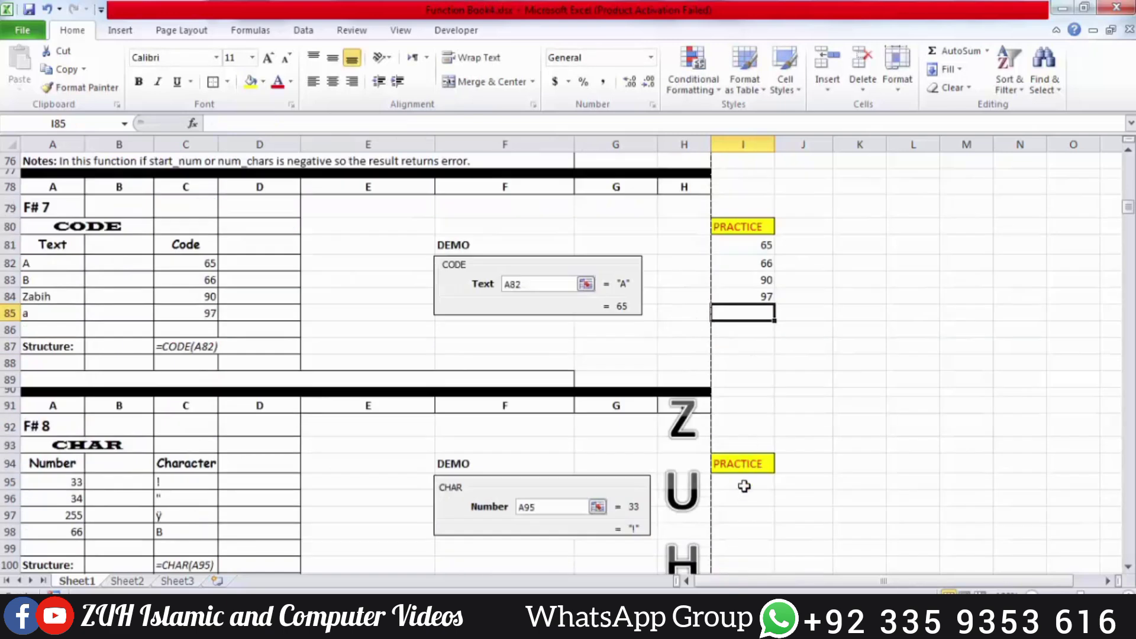
left_click(742, 483)
scroll(745, 481, "down", 2)
type("=char")
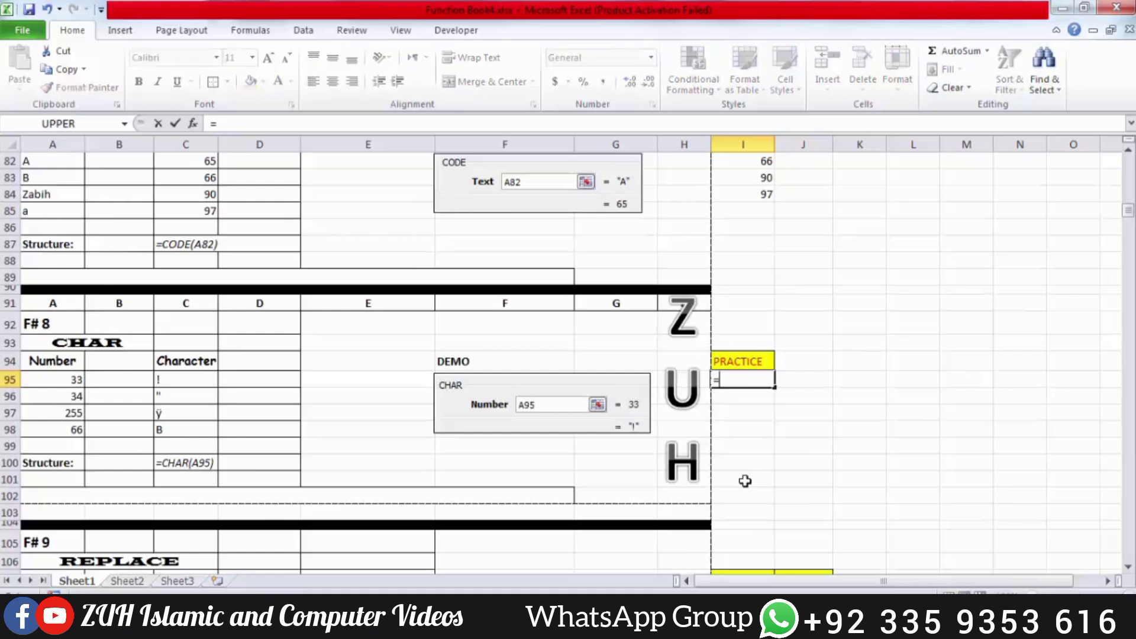
key("Tab")
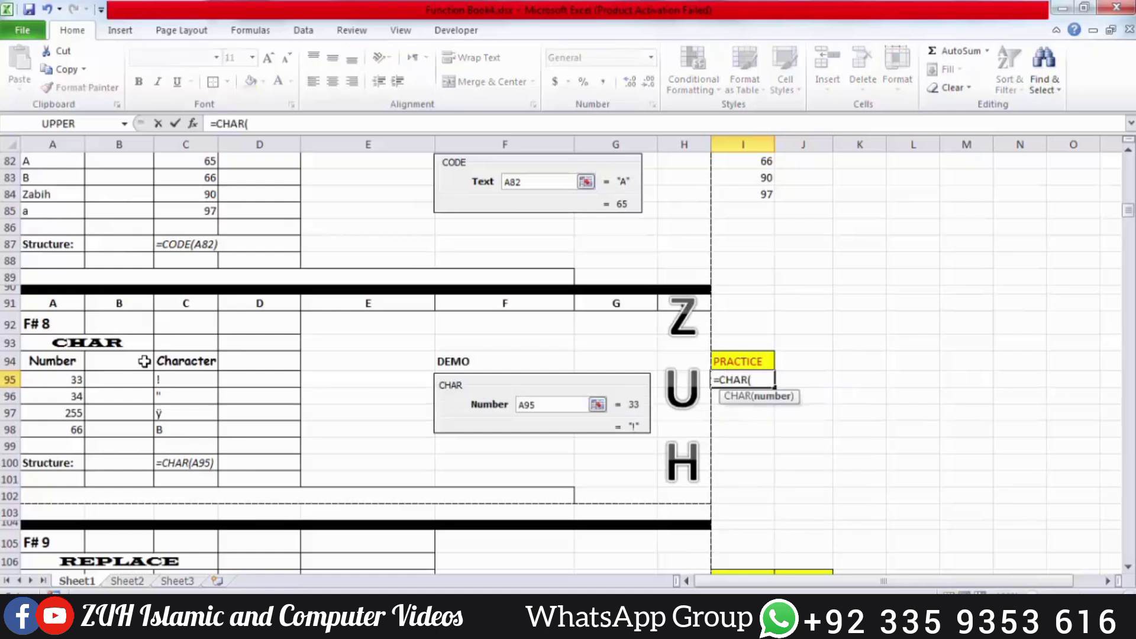
left_click(70, 379)
key("Return")
left_click(769, 381)
left_click_drag(773, 388, 759, 430)
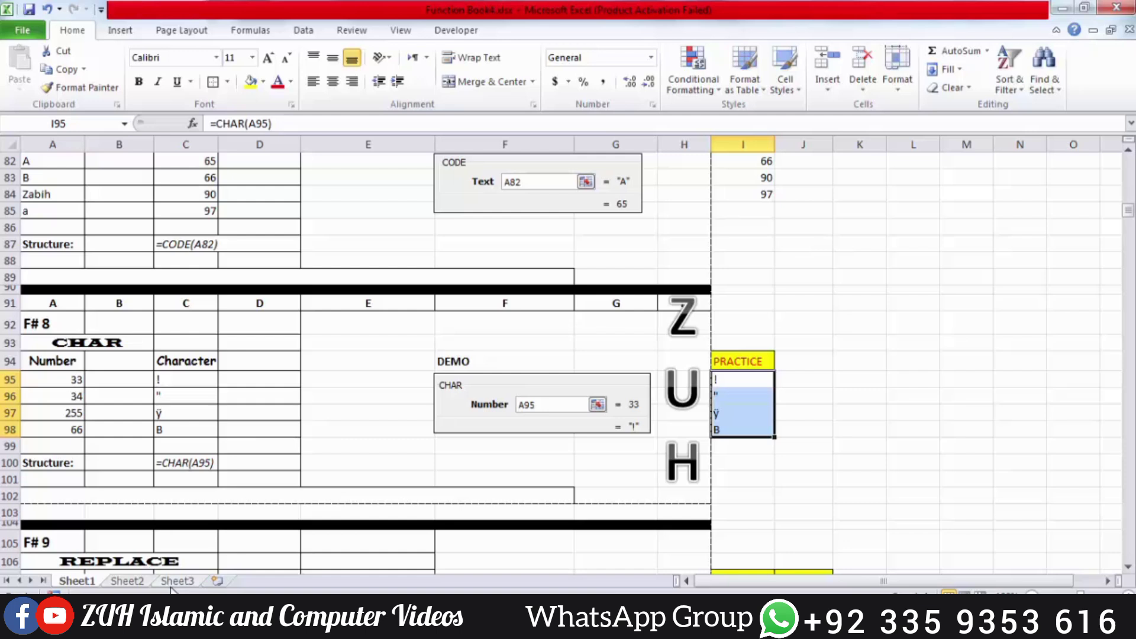
left_click(176, 580)
Enter the starting value 1 in H1 on Sheet3
left_click(415, 162)
type("1")
key("Return")
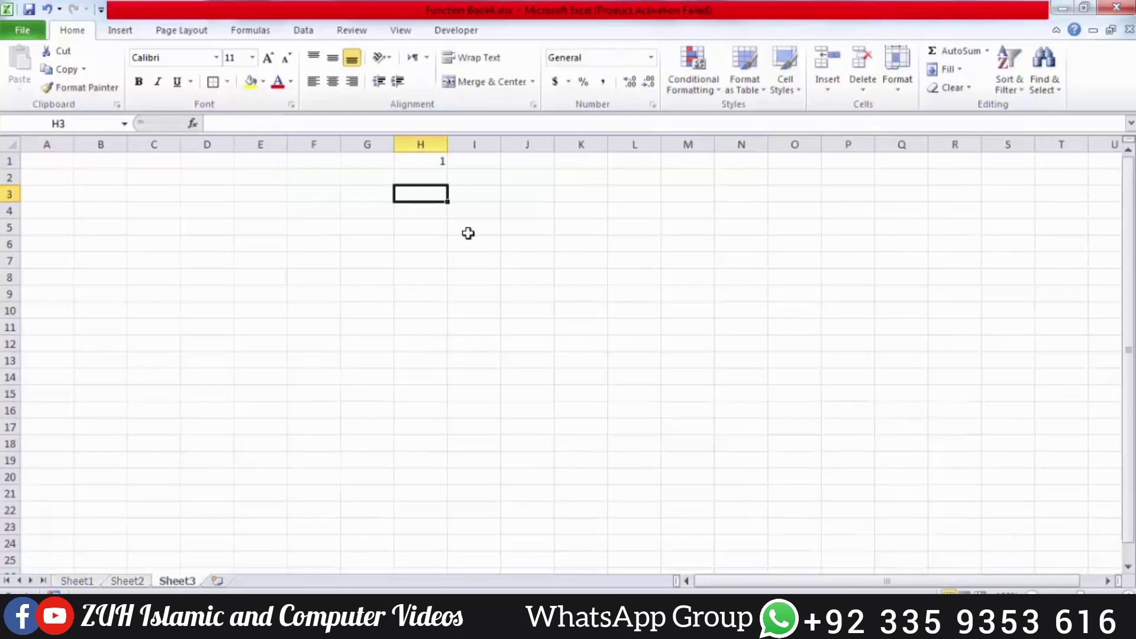
key("Up")
Fill a linear series down column H with step 1 and stop value 300
left_click(957, 69)
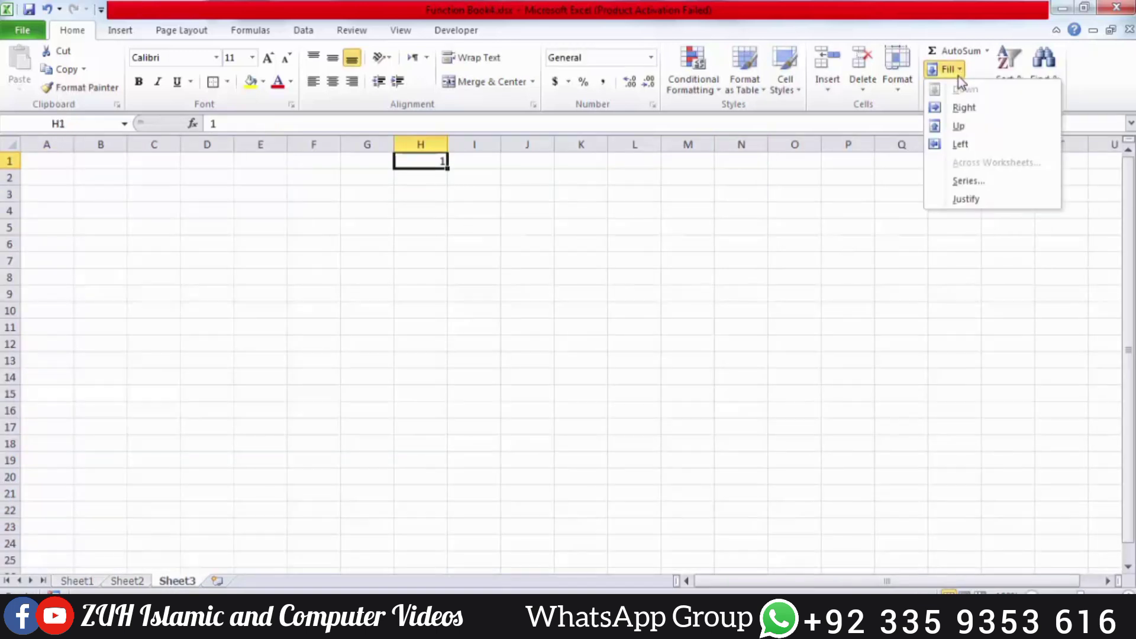
left_click(967, 173)
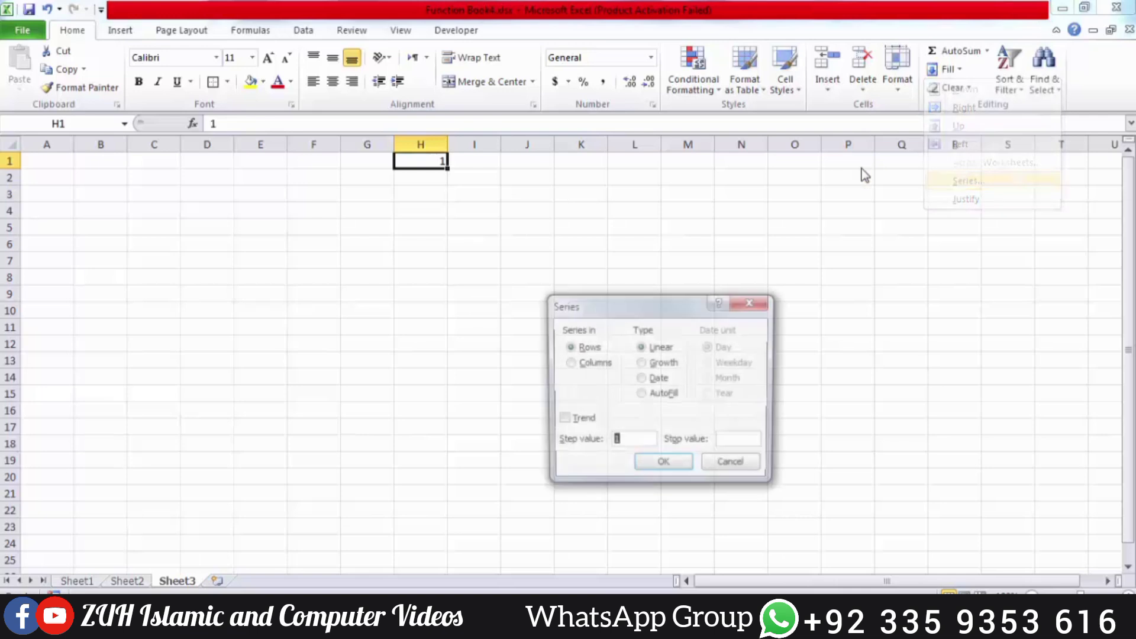
left_click(734, 444)
type("300")
key("Return")
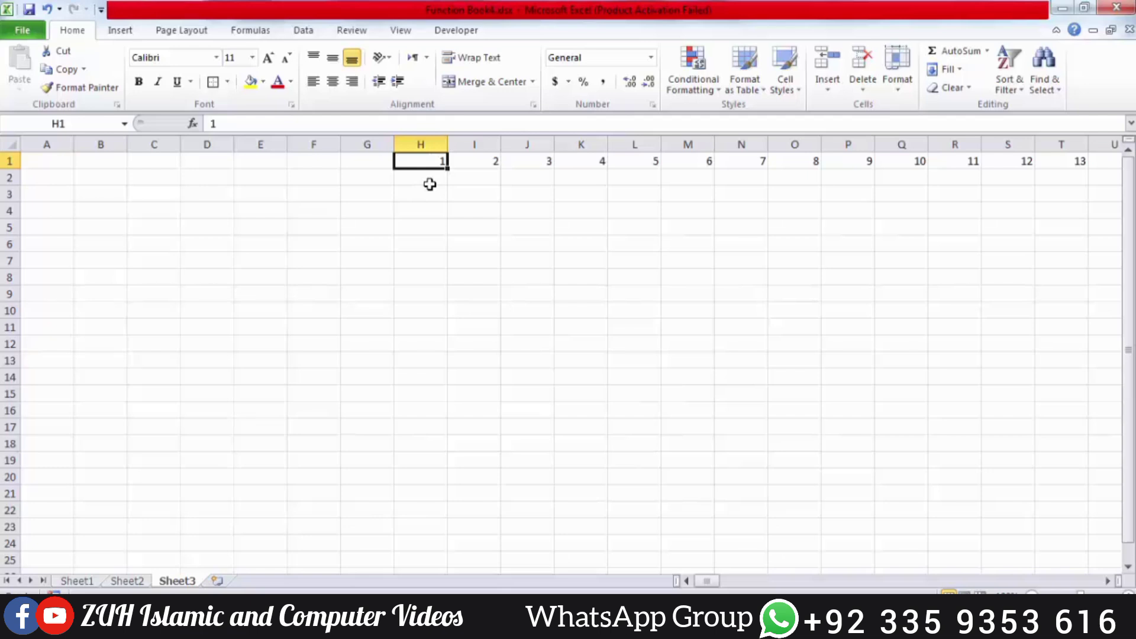
key("ctrl+z")
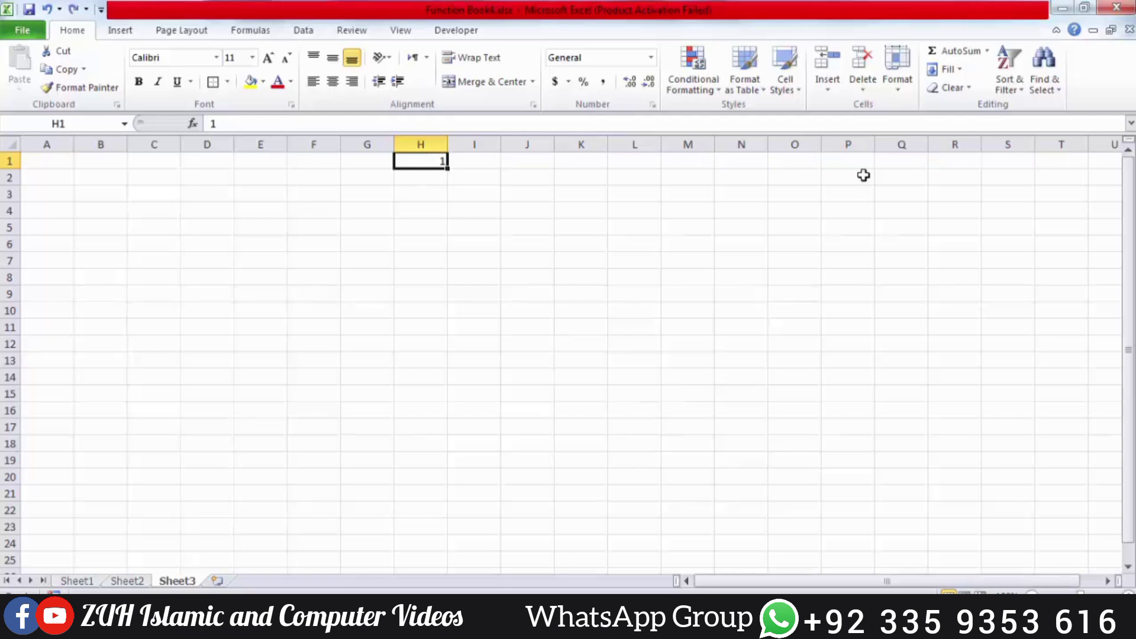
left_click(951, 71)
left_click(971, 179)
left_click(583, 363)
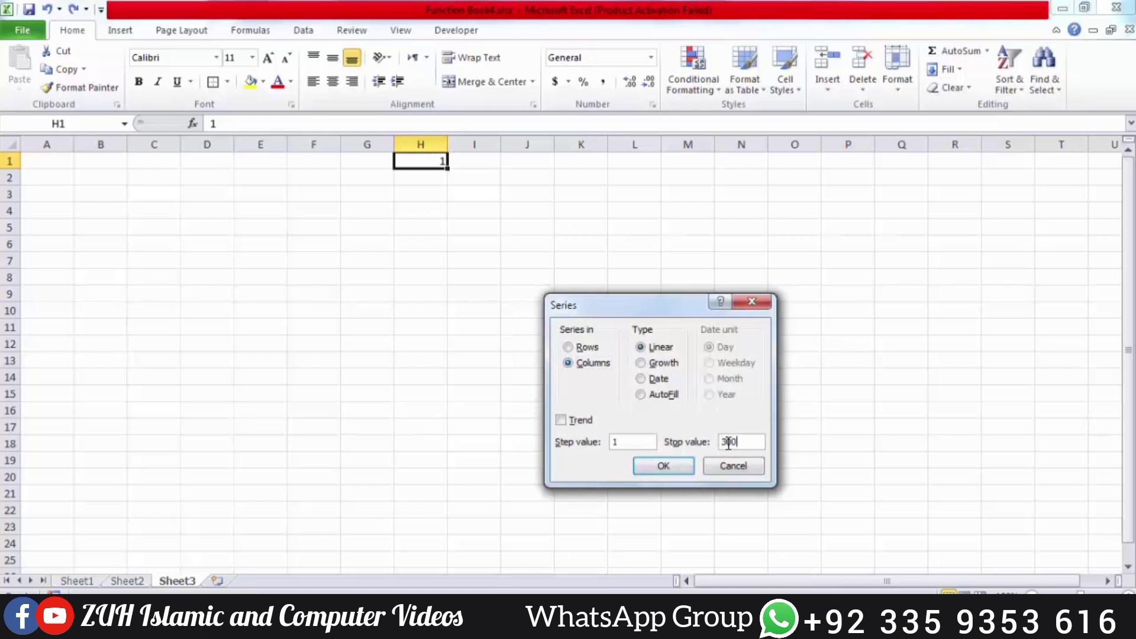
key("Return")
left_click(474, 159)
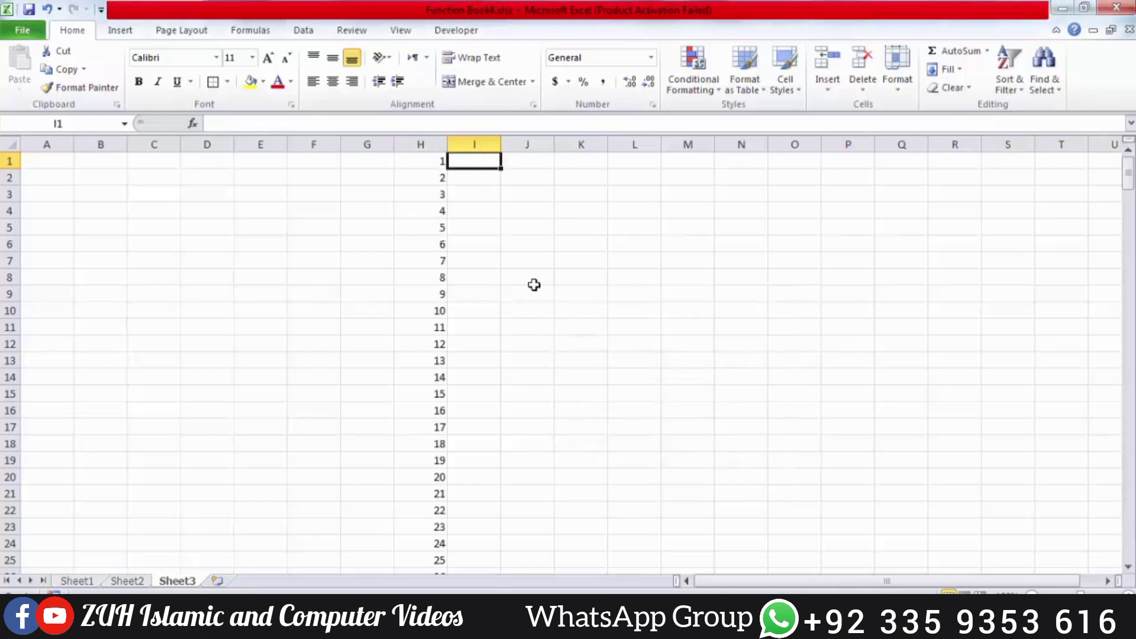
Enter =CHAR(H1) in I1 and copy it down alongside the column H numbers
type("=ch")
key("Tab")
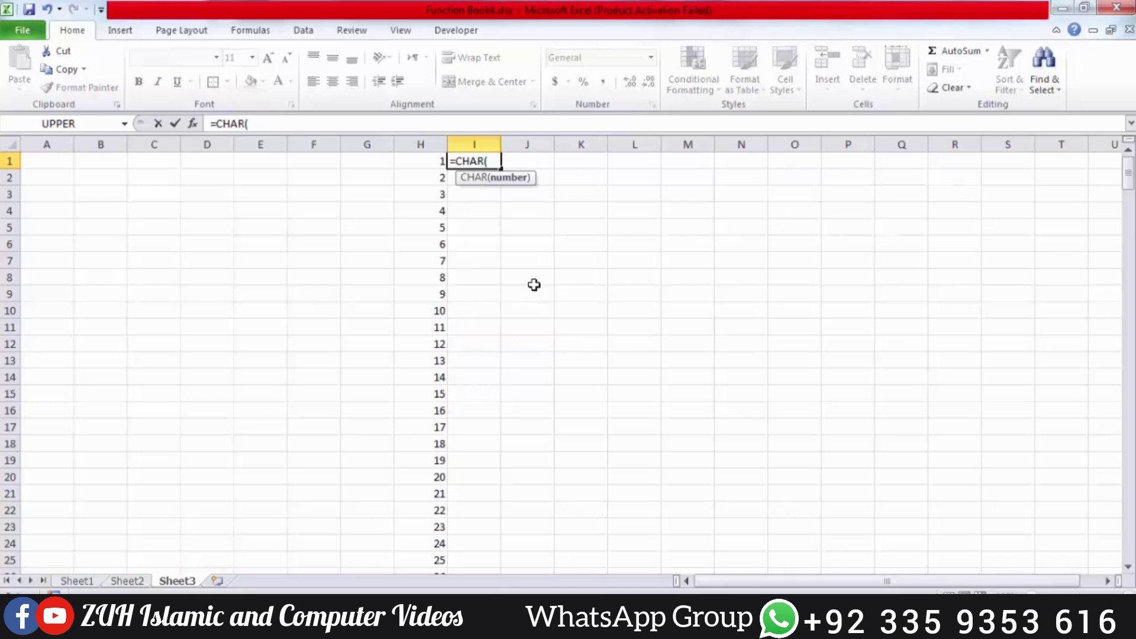
key("Left")
key("Return")
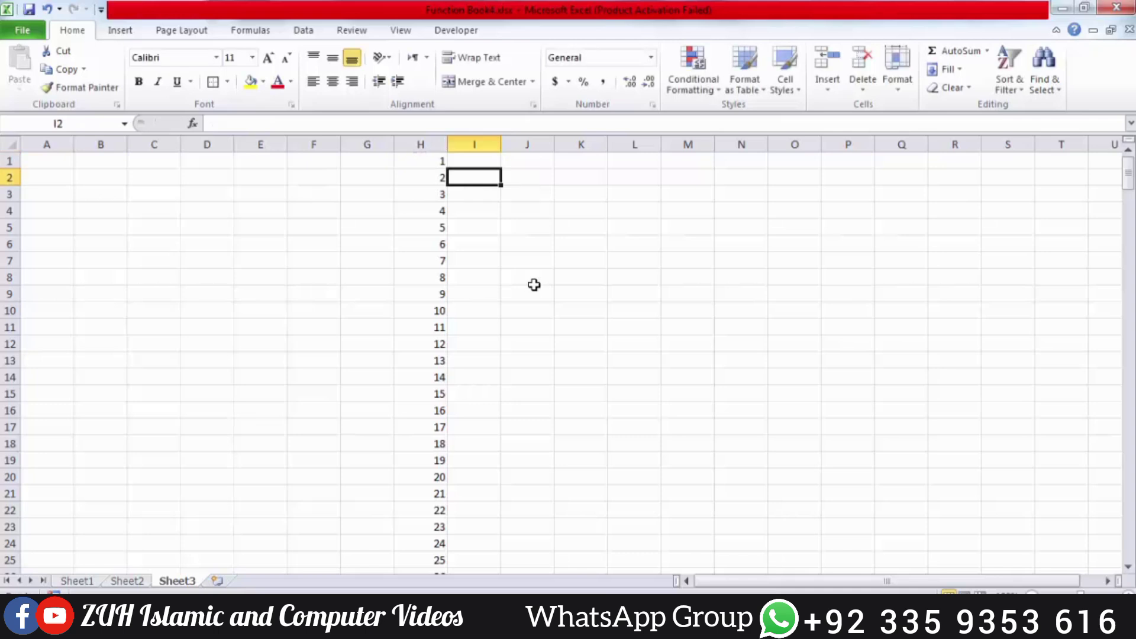
left_click(472, 157)
double_click(503, 171)
left_click(557, 228)
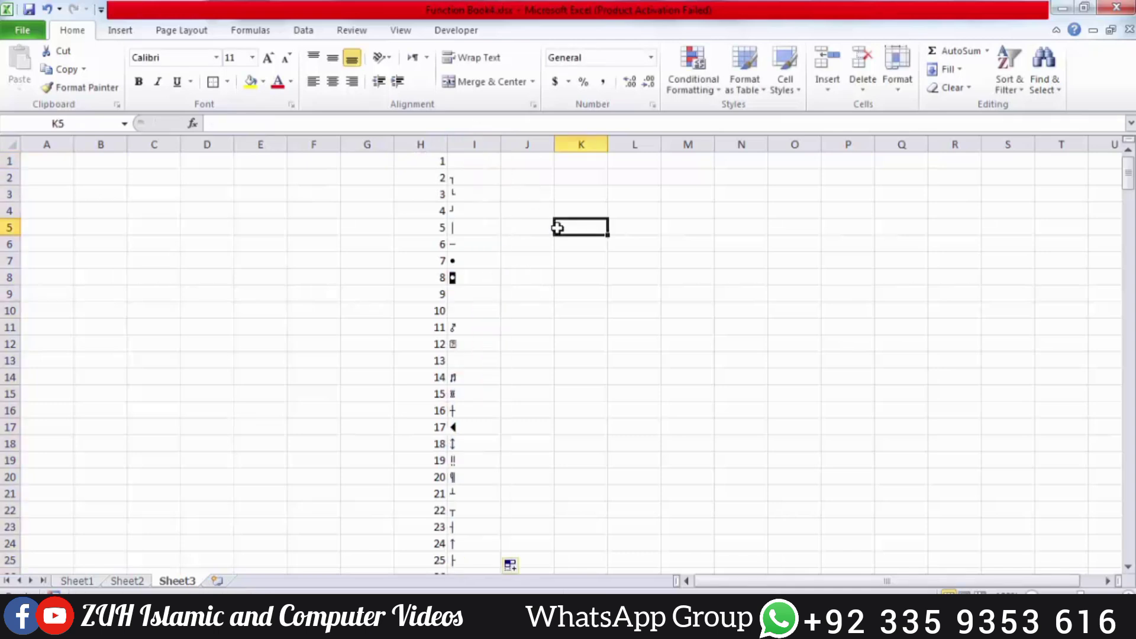
left_click(474, 194)
Scroll through the CHAR results, highlighting codes 65 to 90 for the capital letters
scroll(474, 194, "down", 11)
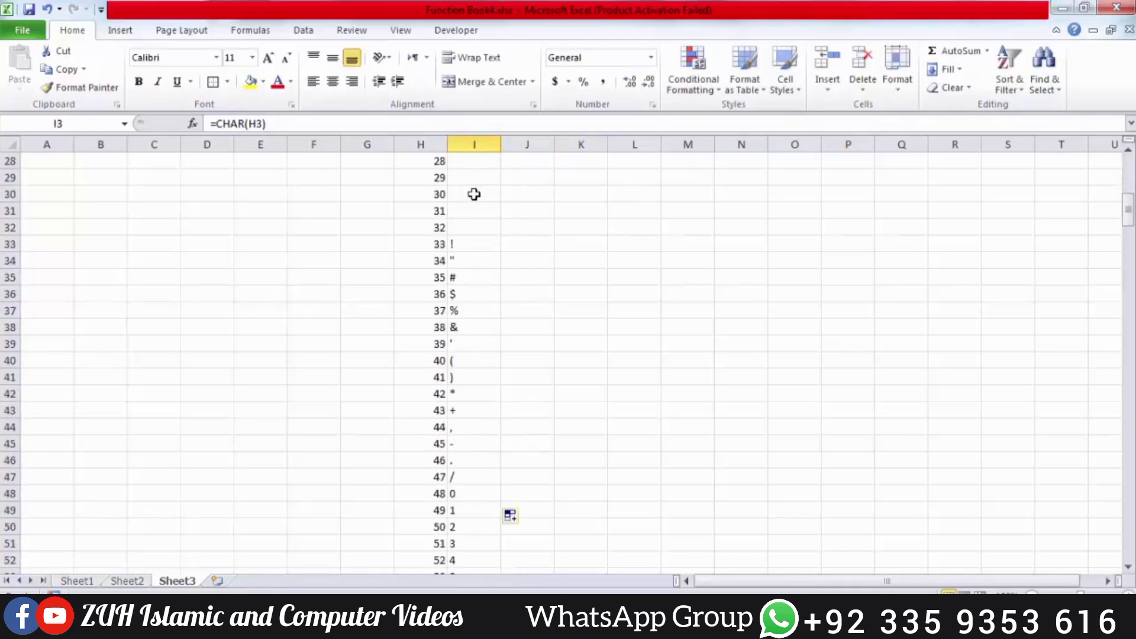
scroll(474, 194, "down", 11)
scroll(474, 194, "up", 1)
left_click_drag(443, 178, 481, 509)
scroll(482, 509, "down", 5)
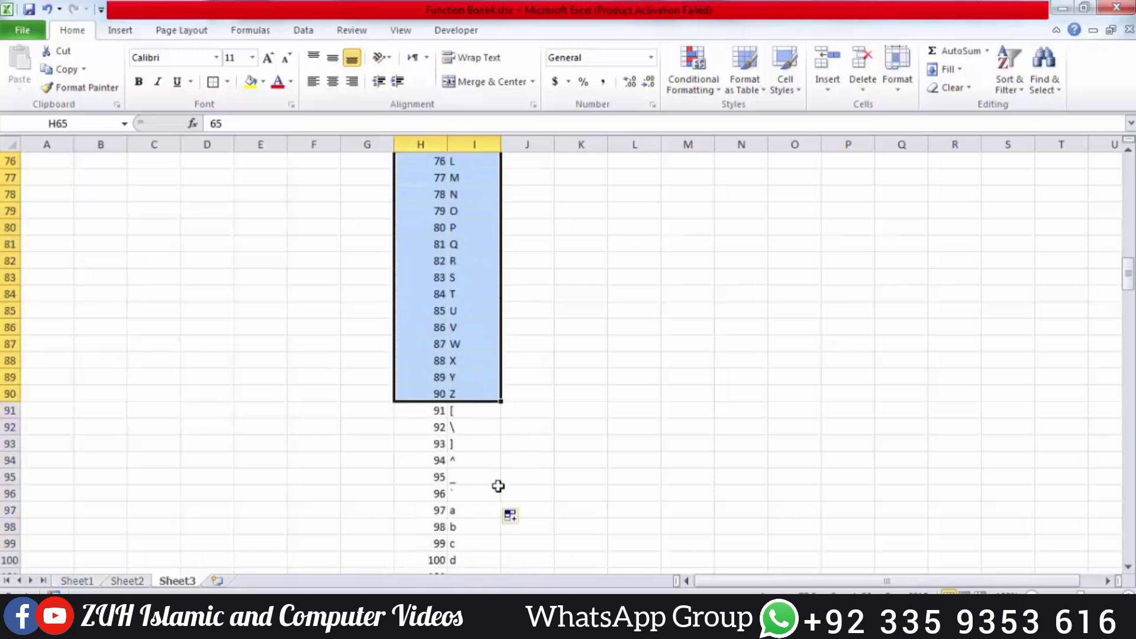
scroll(465, 401, "down", 2)
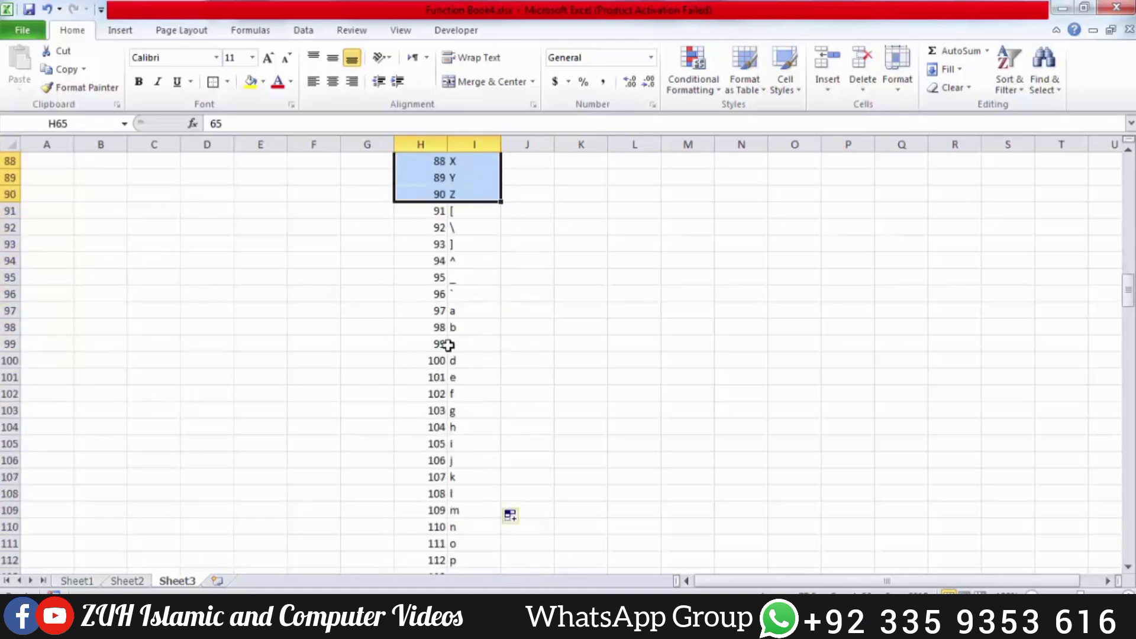
left_click_drag(443, 312, 485, 464)
scroll(483, 467, "down", 5)
scroll(483, 466, "down", 6)
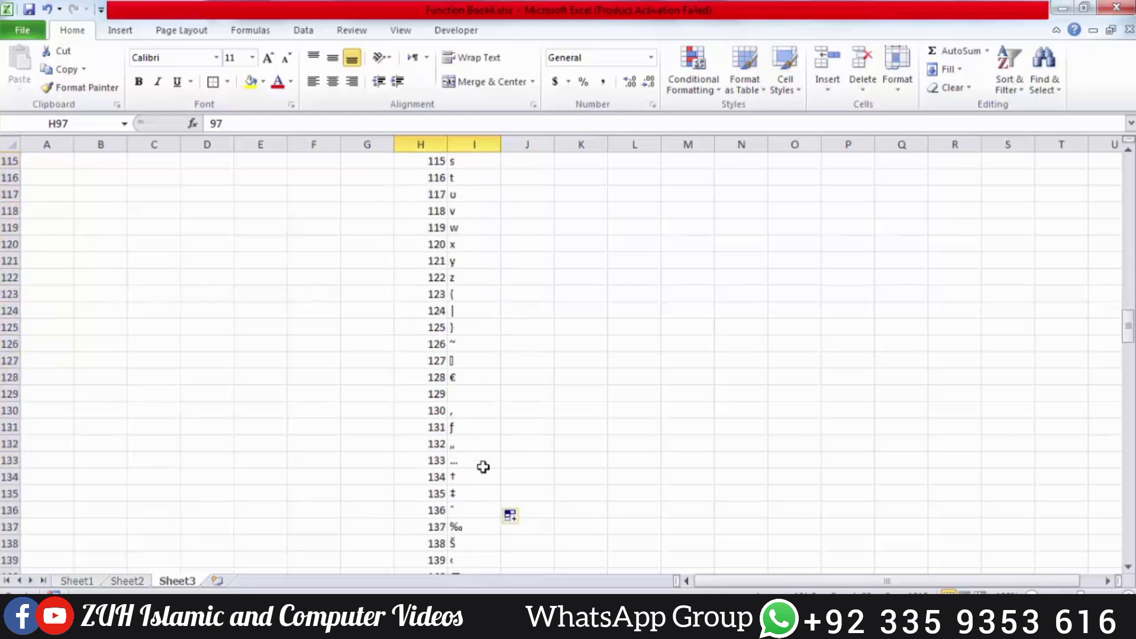
left_click_drag(436, 277, 473, 260)
scroll(445, 326, "down", 20)
scroll(445, 326, "down", 20)
scroll(439, 300, "up", 1)
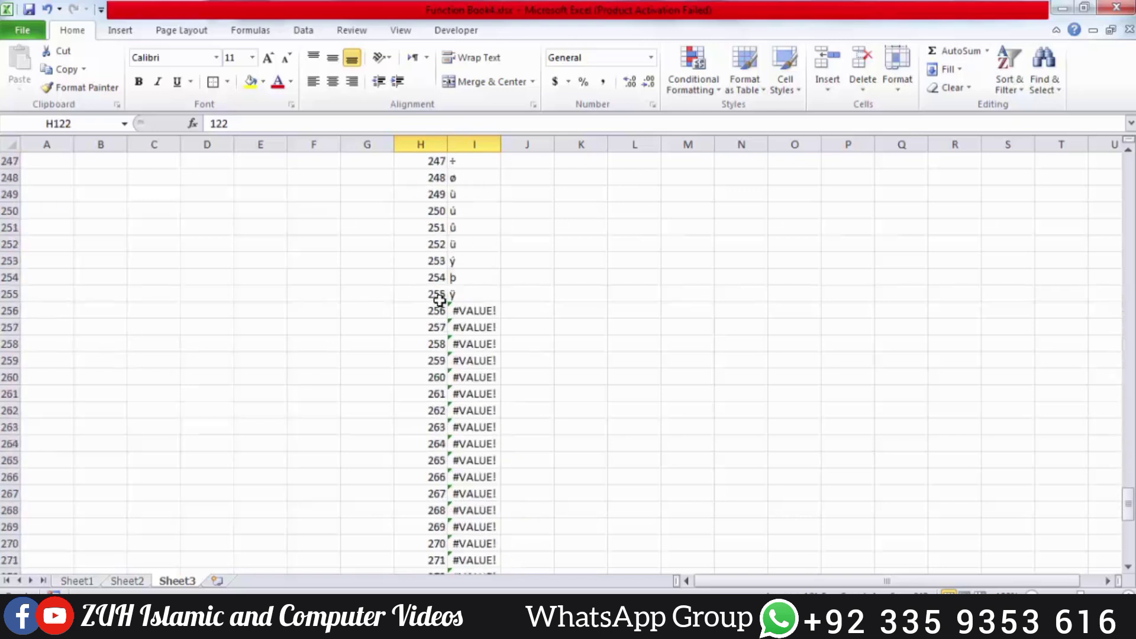